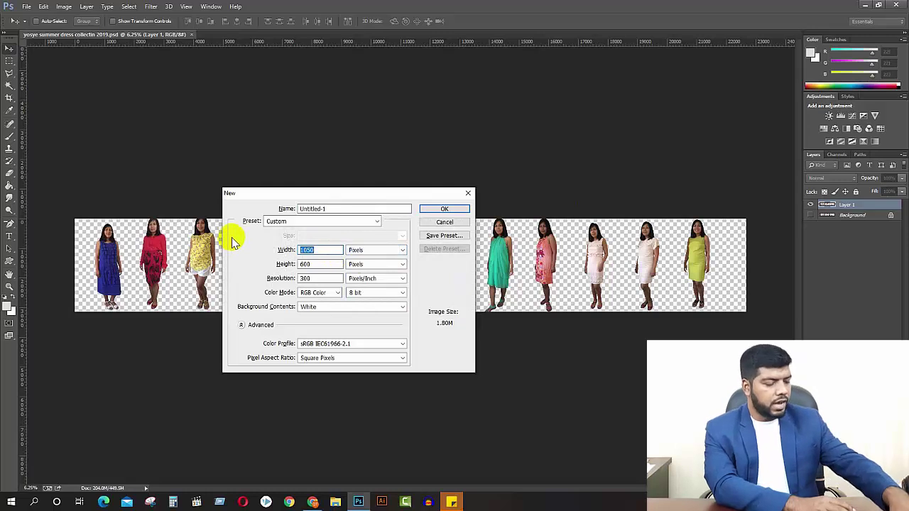
- Create a new white document 1000 pixels wide and 1500 pixels high at 300 pixels/inch in RGB Color
type("00")
double_click(324, 263)
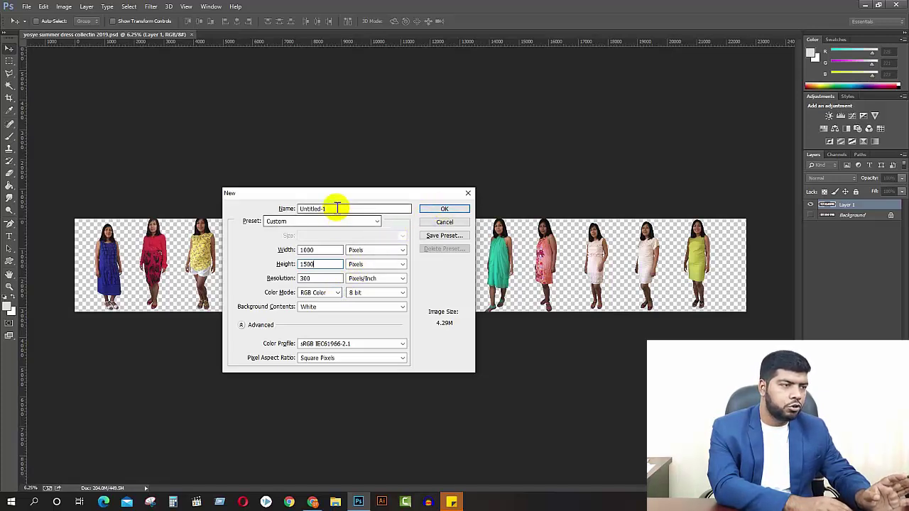
left_click_drag(334, 208, 254, 208)
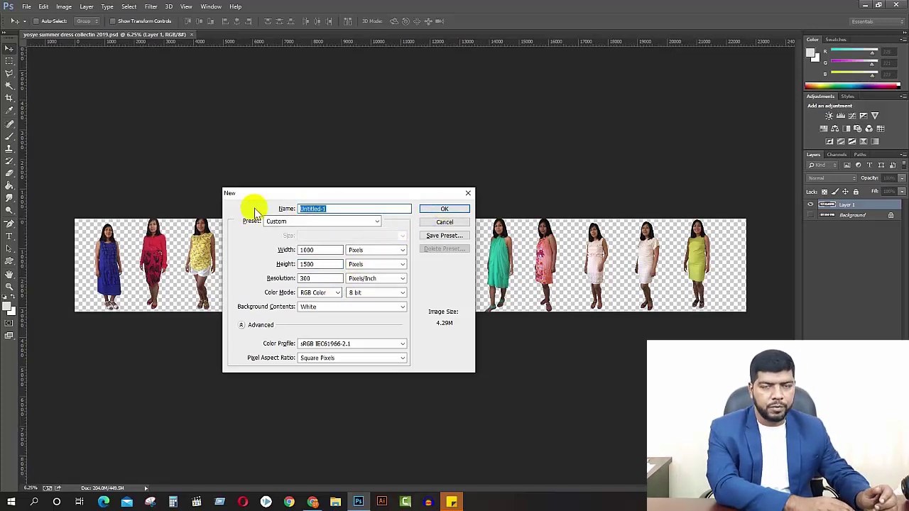
left_click(444, 209)
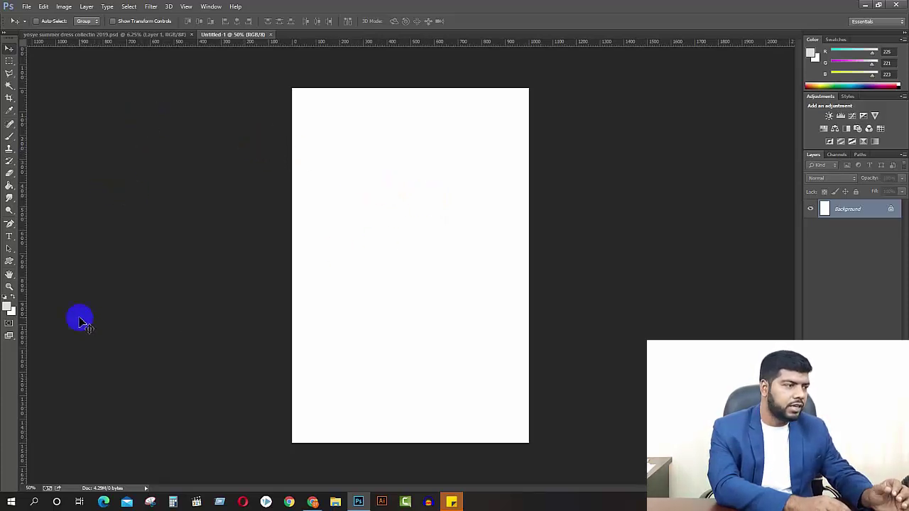
- Create a rectangle shape 800 px wide and 1300 px high with the Rectangle Tool
left_click(10, 260)
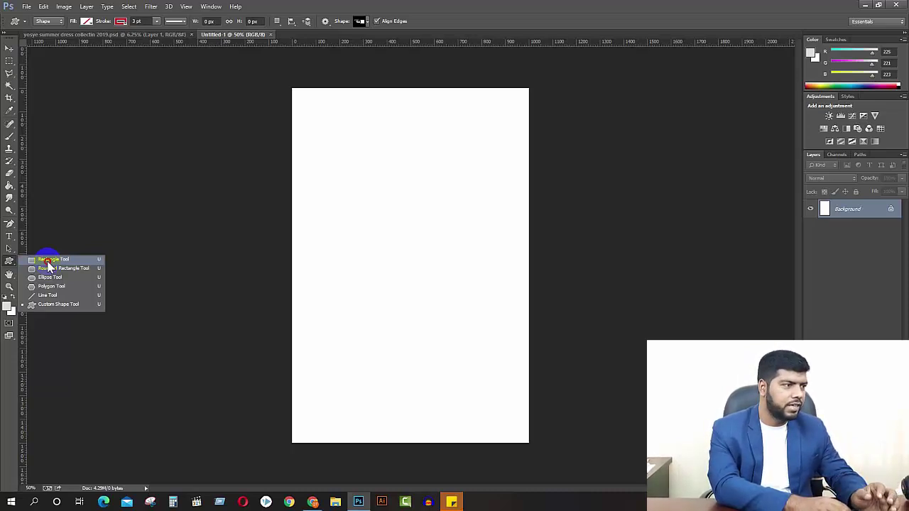
left_click(47, 260)
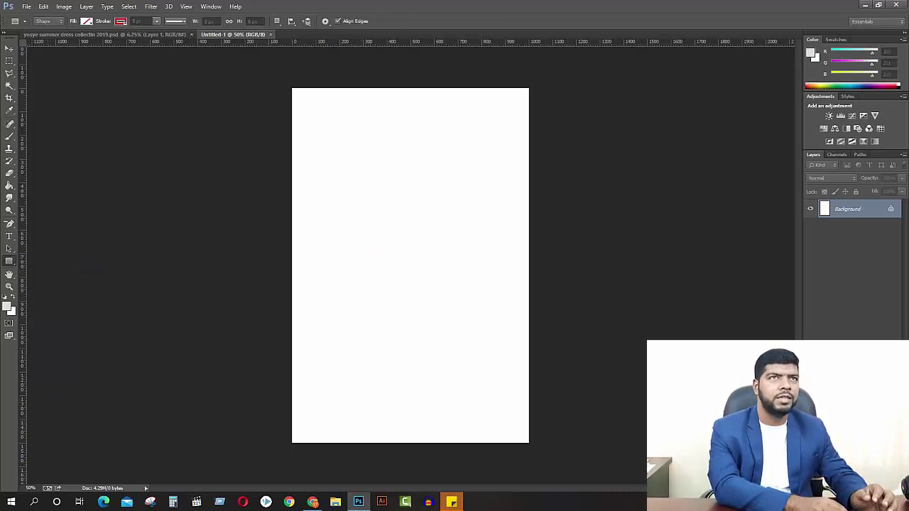
left_click(462, 282)
left_click(424, 303)
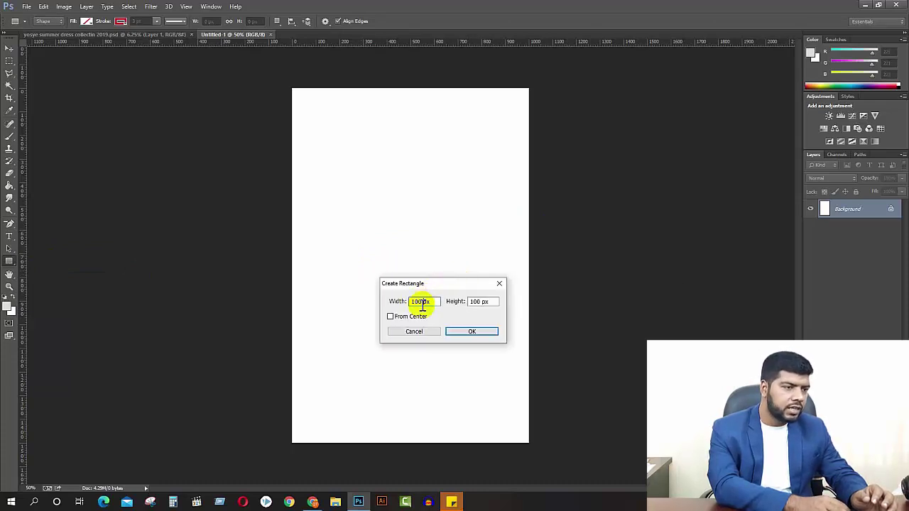
left_click_drag(421, 301, 337, 292)
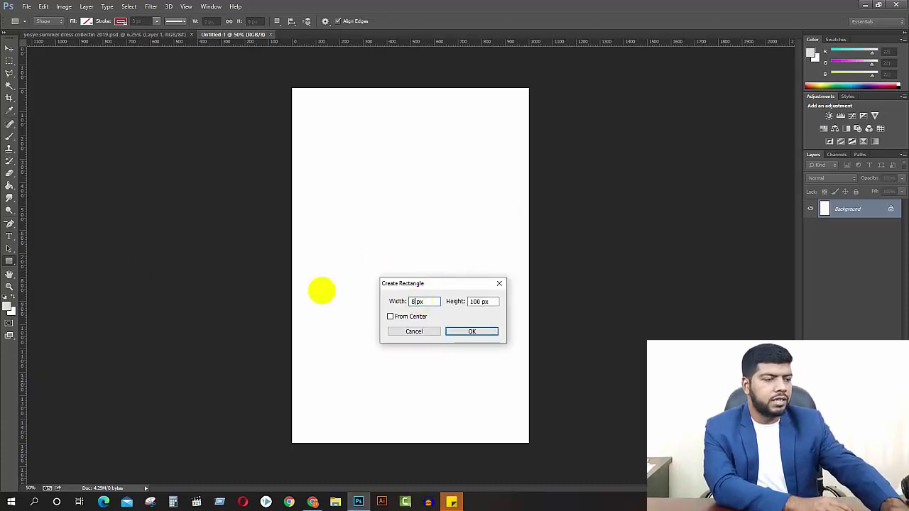
type("800")
left_click(486, 303)
left_click_drag(482, 302, 428, 297)
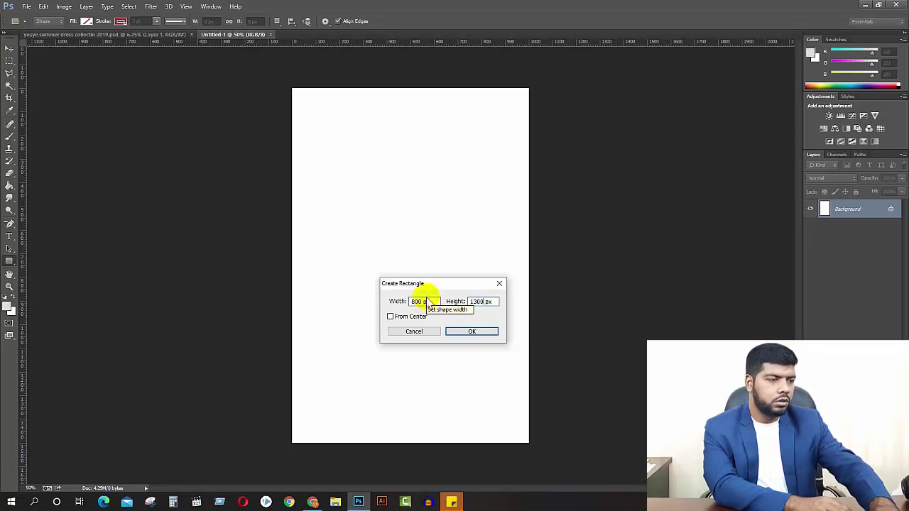
key("Return")
- Centre the red-outlined rectangle horizontally and vertically on the whole canvas and clear the selection
left_click(442, 156)
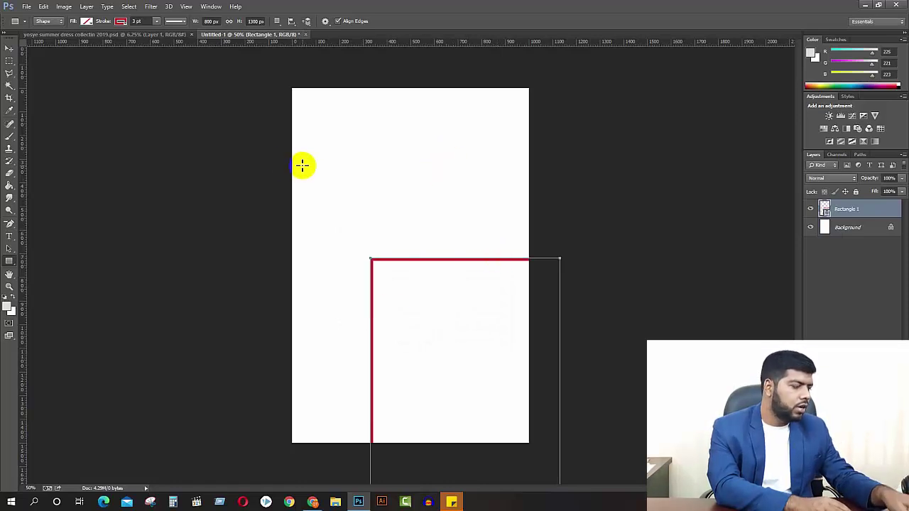
key("ctrl+a")
left_click(9, 48)
left_click(236, 21)
left_click(199, 22)
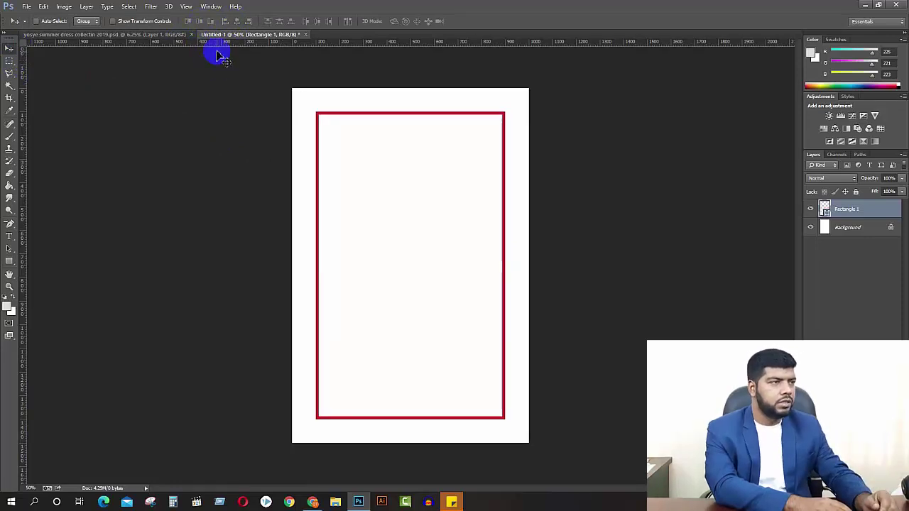
key("ctrl+d")
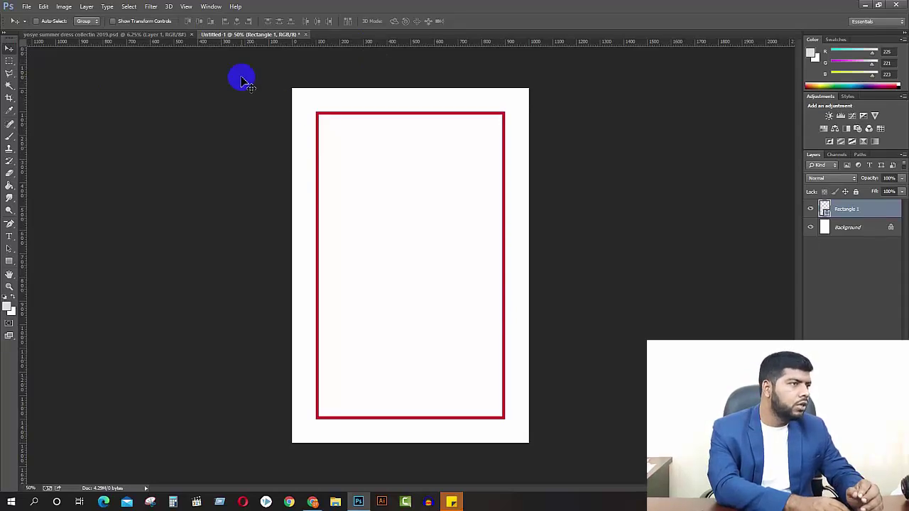
- Create a second new white document 800 pixels wide and 1300 pixels high at 300 pixels/inch
right_click(25, 27)
left_click(27, 6)
left_click(27, 6)
left_click(34, 23)
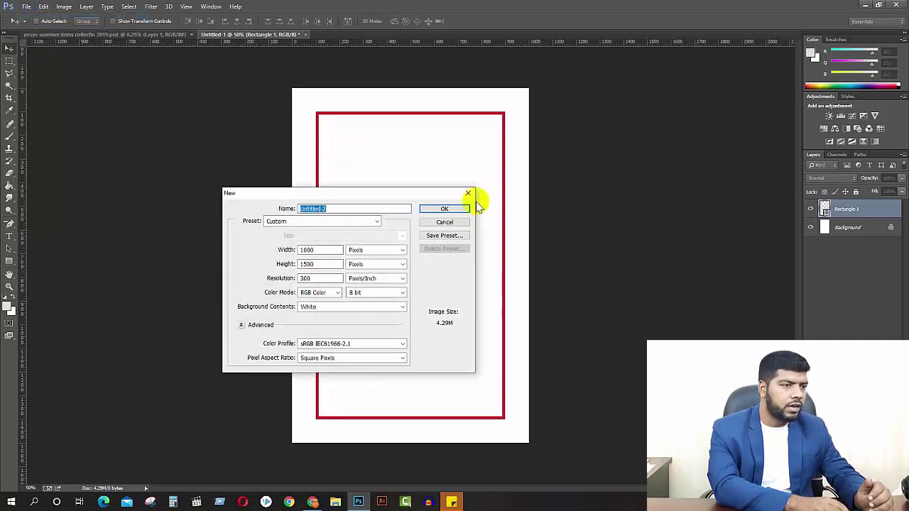
left_click_drag(319, 249, 298, 247)
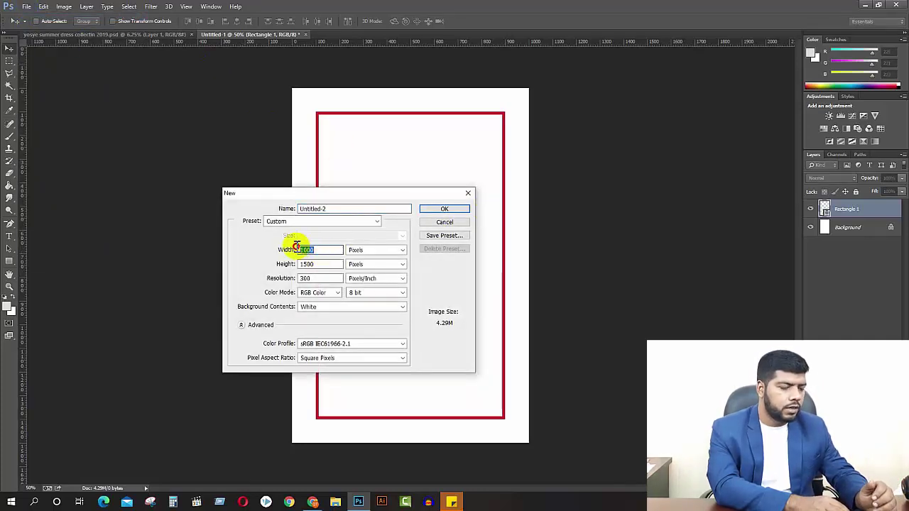
type("8")
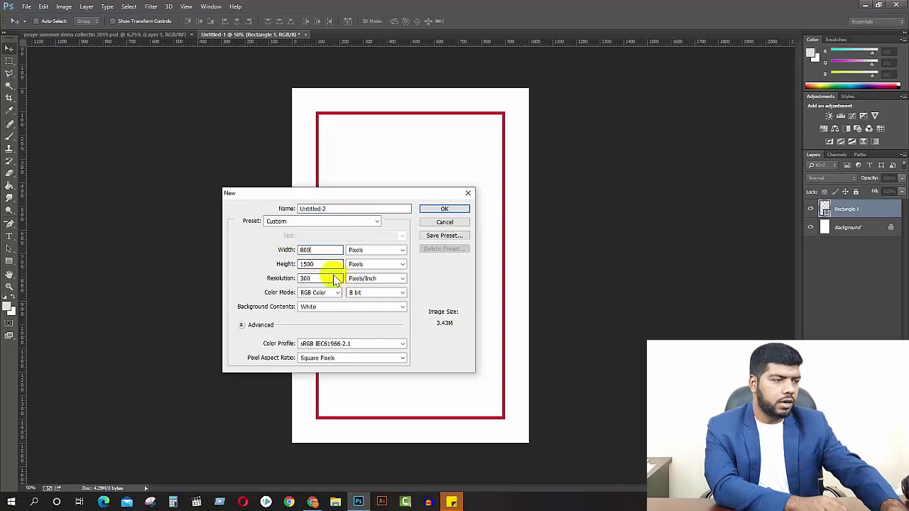
left_click_drag(318, 265, 157, 253)
type("1300")
key("Return")
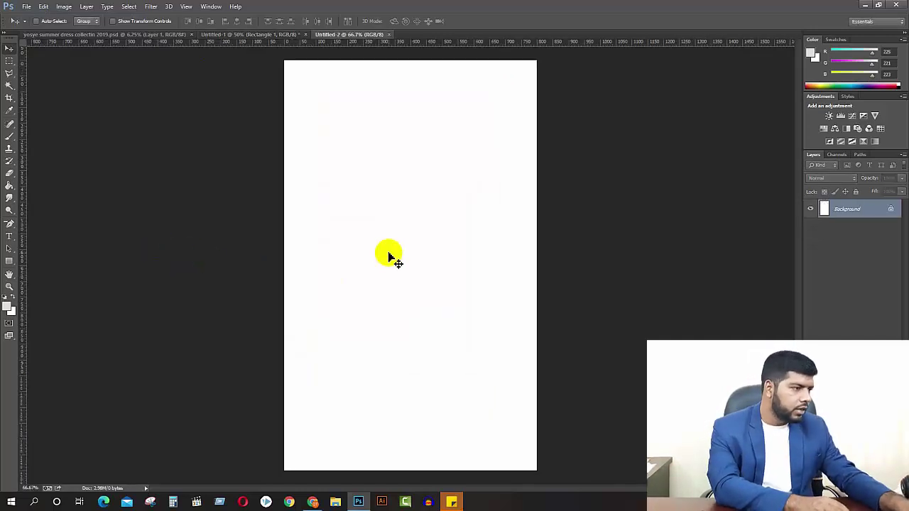
- Set the foreground colour to grey #706e6f and fill the background of the 800 x 1300 document with it
key("i")
left_click(7, 305)
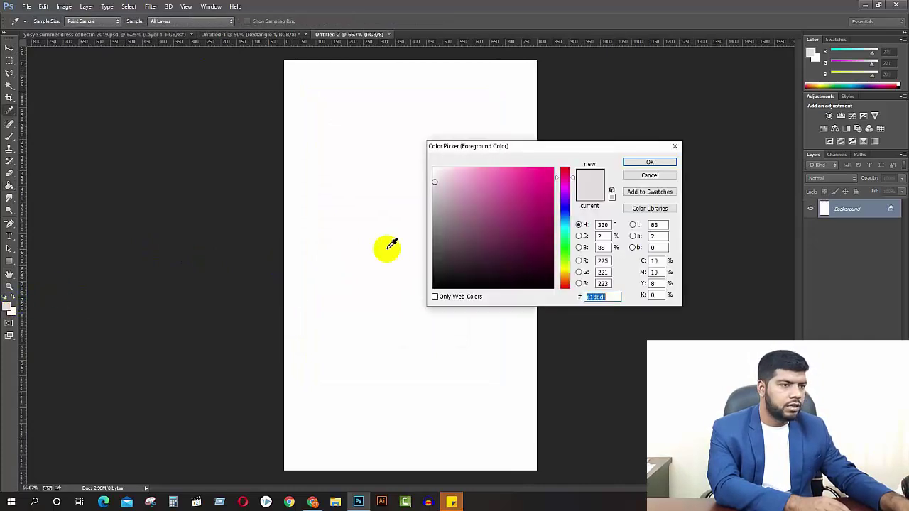
left_click(435, 236)
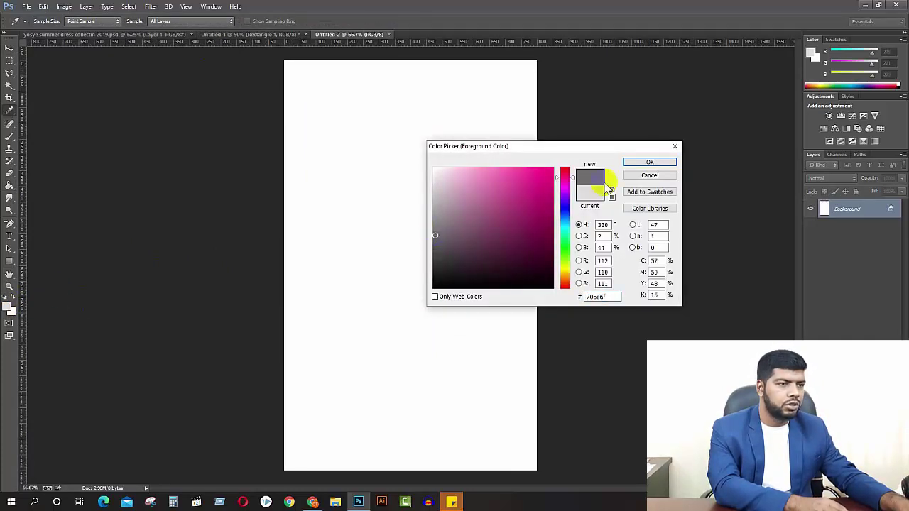
left_click(650, 162)
key("g")
left_click(399, 246)
- Copy the grey fill into the Untitled-1 document, centre it horizontally and vertically on the canvas, and clear the selection
left_click(8, 49)
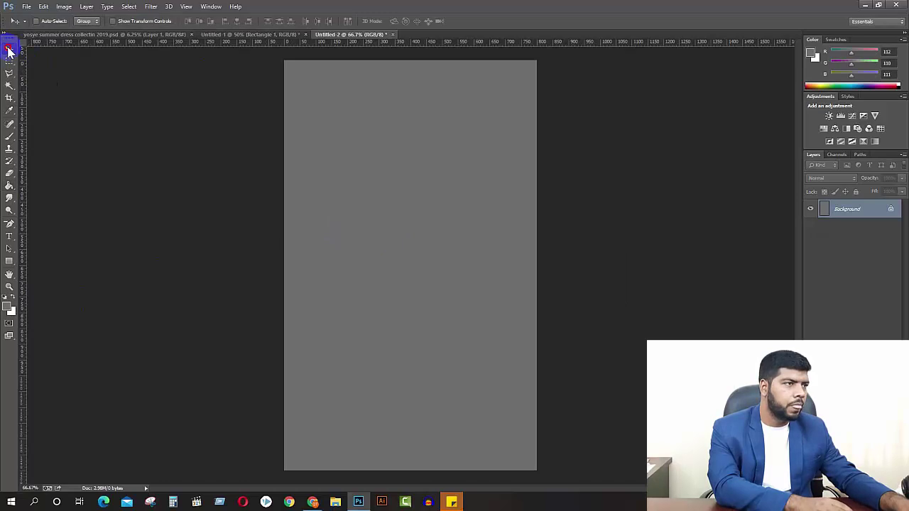
left_click_drag(323, 97, 387, 166)
key("ctrl+a")
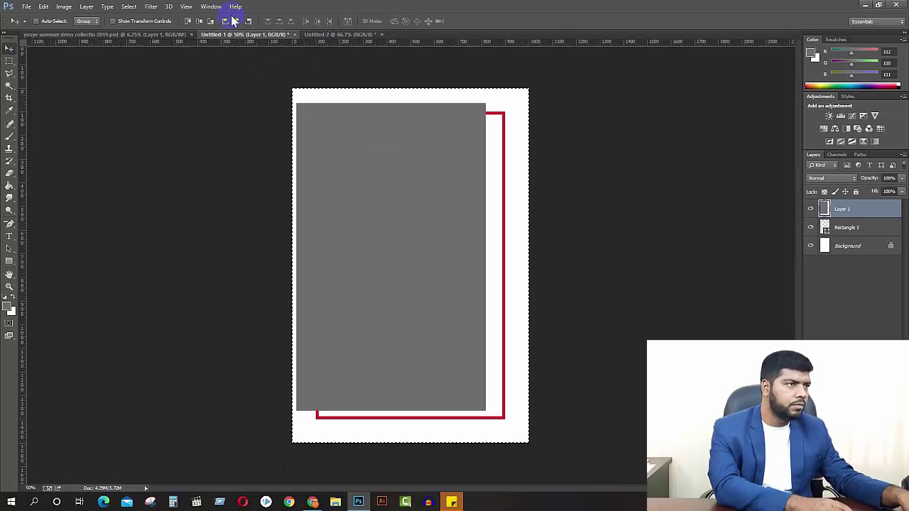
left_click(237, 22)
left_click(199, 21)
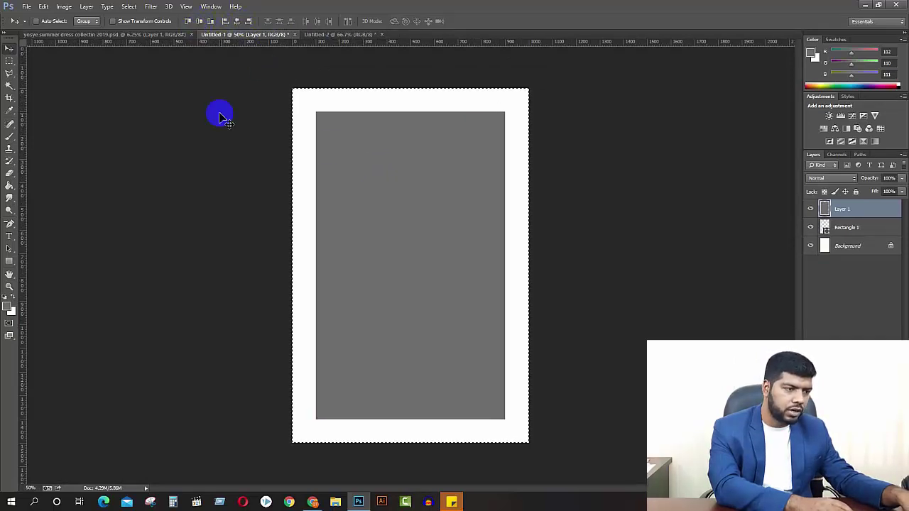
key("ctrl+d")
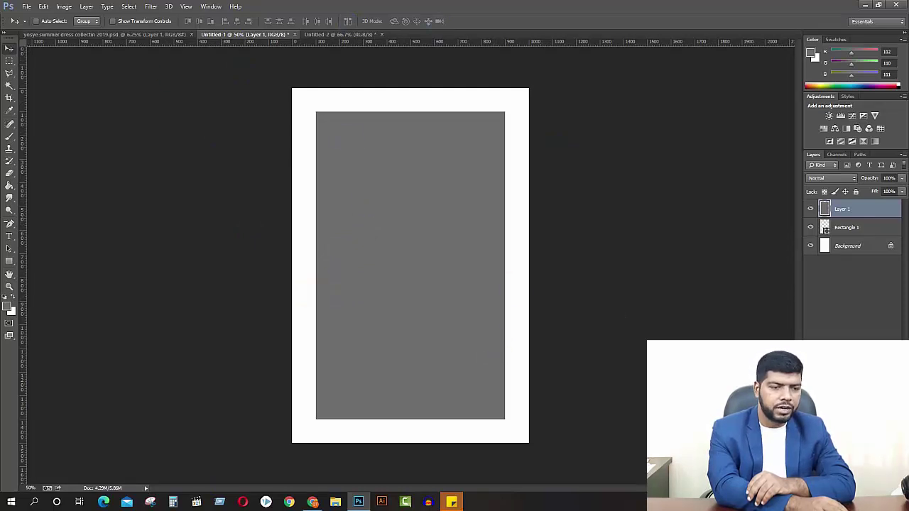
- Add a new layer above the grey panel and fill it with magenta (R 200, G 57, B 129)
key("ctrl+shift+alt+n")
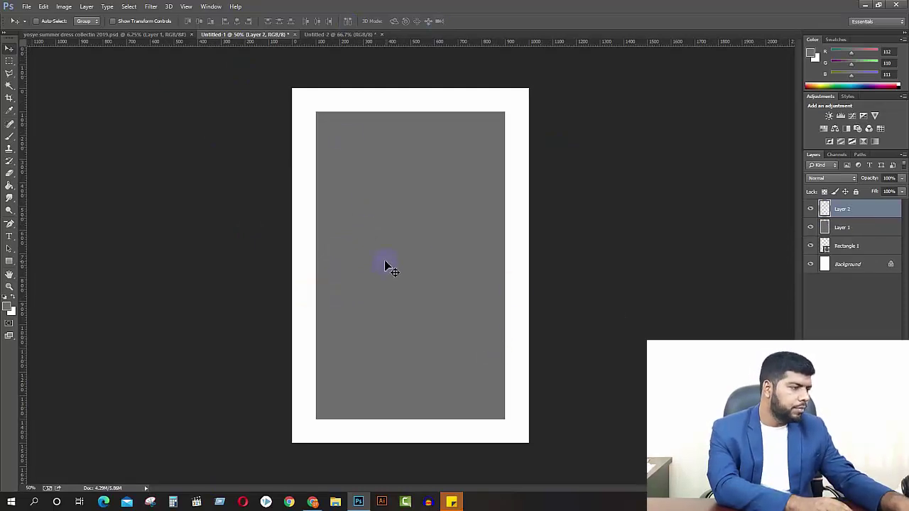
key("i")
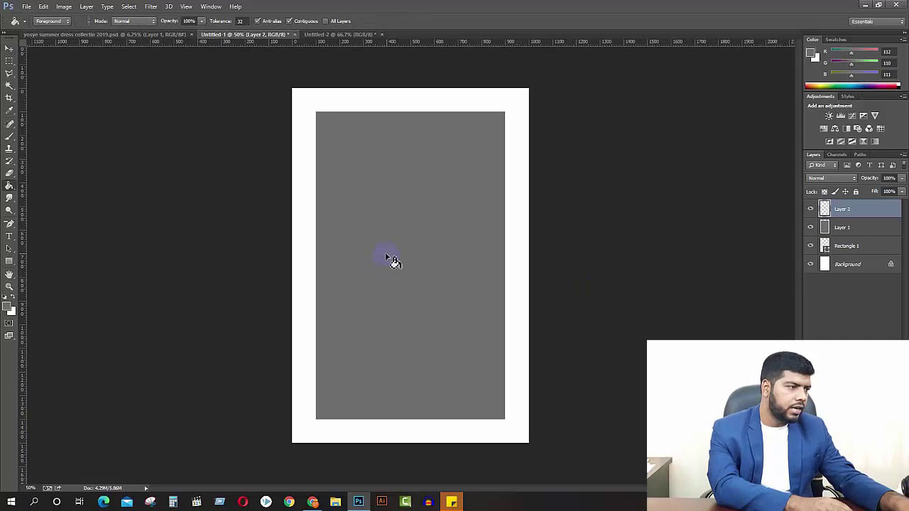
left_click(8, 307)
left_click(519, 191)
left_click(648, 162)
key("g")
left_click(404, 235)
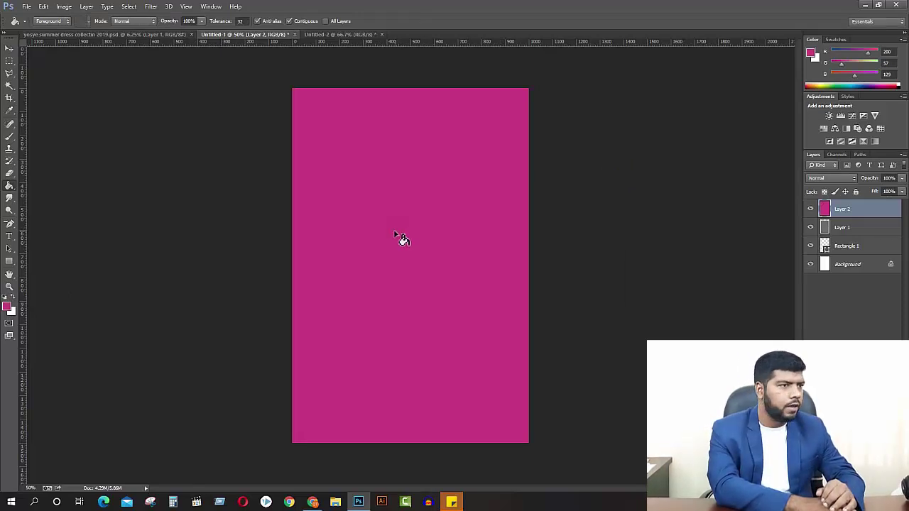
- Cut the grey panel's area out of the magenta layer to leave a frame, and hide Layer 1 and Rectangle 1
left_click(827, 229)
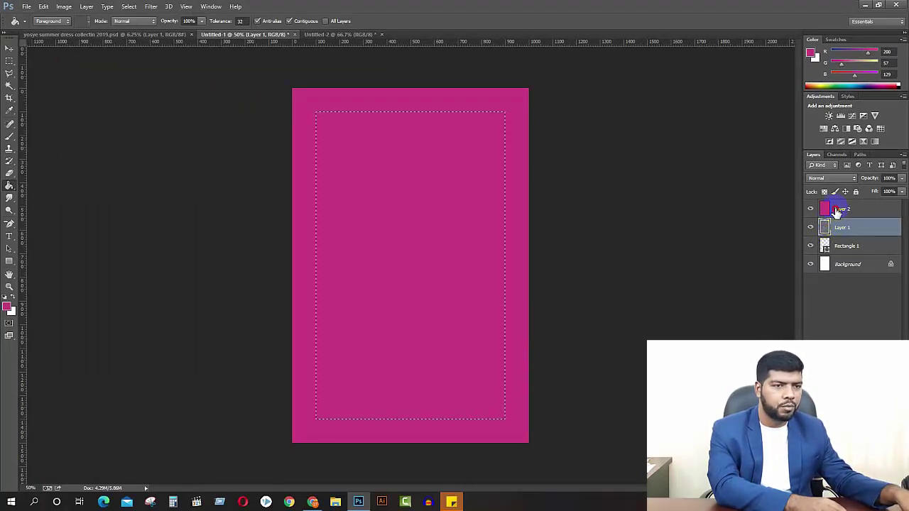
left_click(828, 208)
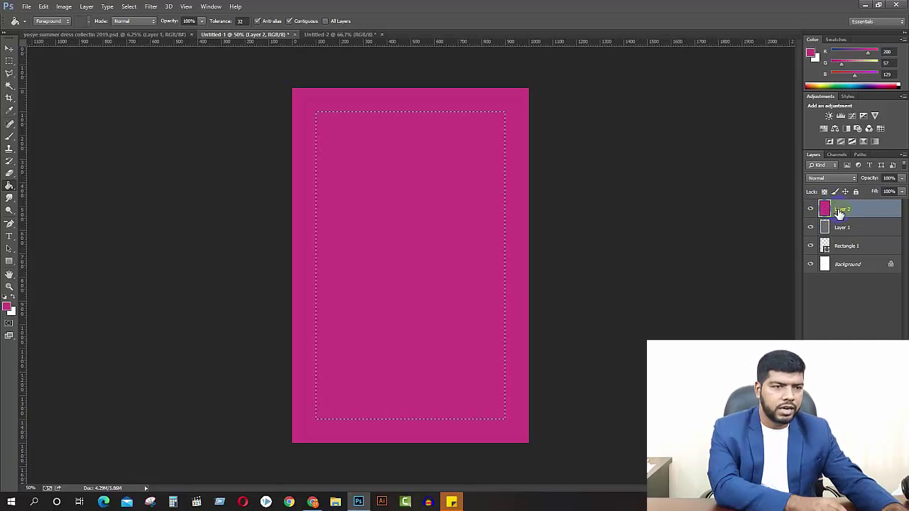
key("Delete")
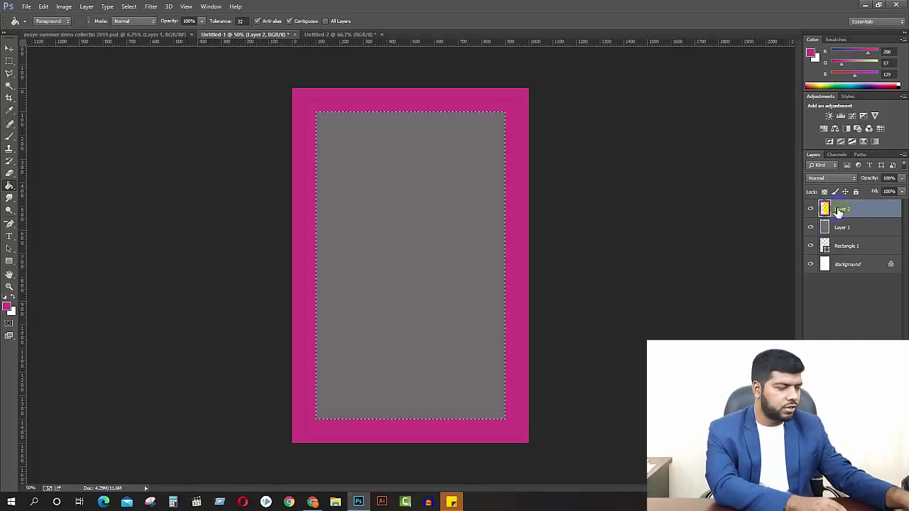
key("ctrl+d")
left_click(810, 227)
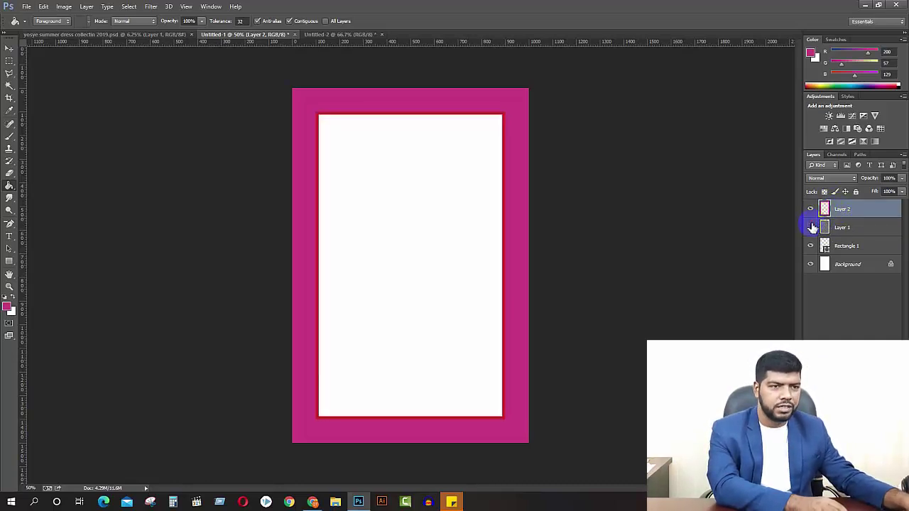
left_click(811, 246)
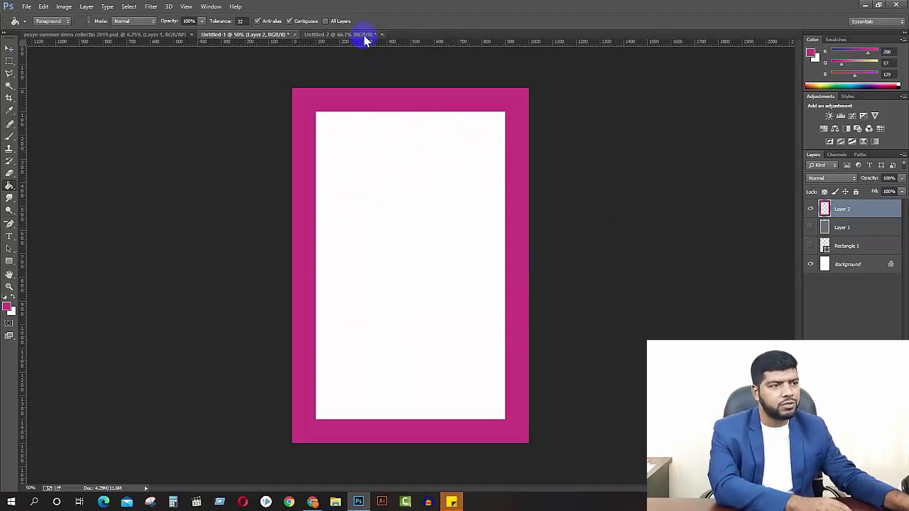
- With only the grey panel shown above the background, place guides along its four edges and hide the panel
left_click(812, 209)
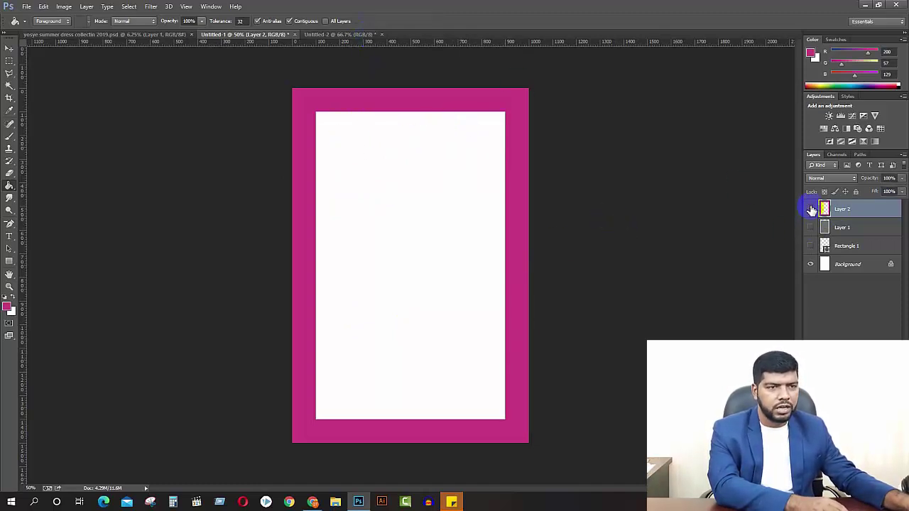
left_click(810, 227)
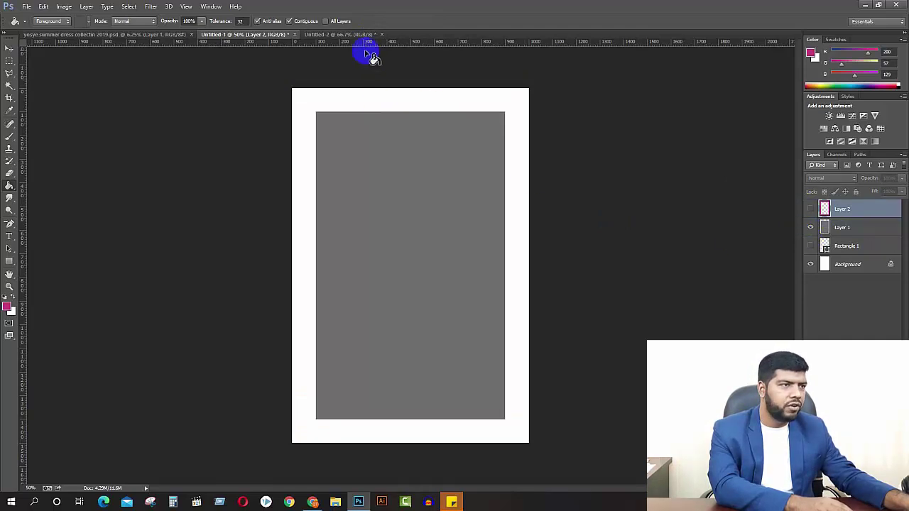
left_click_drag(366, 41, 403, 111)
left_click(839, 228)
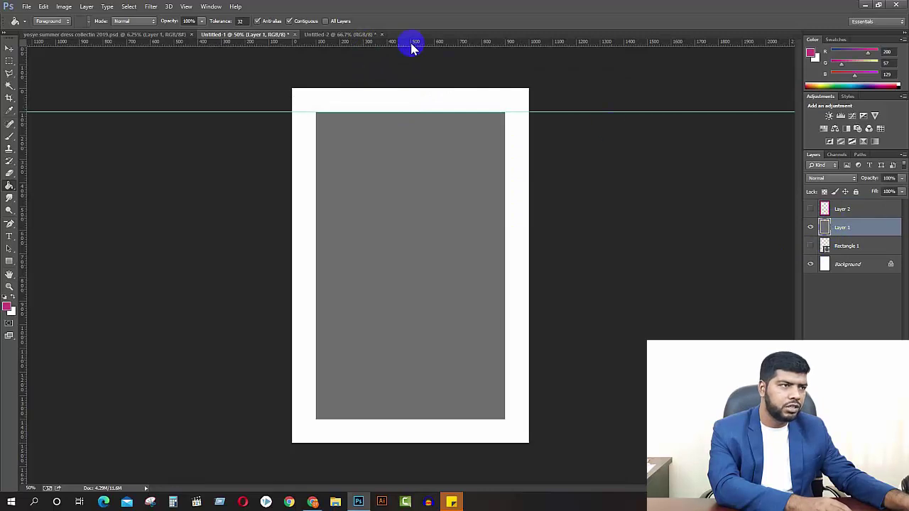
left_click_drag(381, 47, 445, 420)
left_click_drag(24, 234, 317, 250)
left_click_drag(24, 205, 505, 221)
left_click(811, 229)
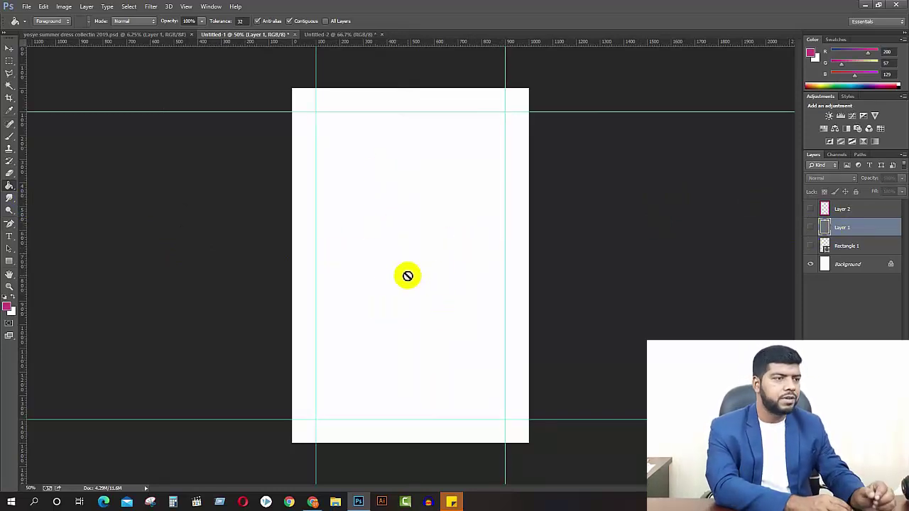
- In the yosye summer dress collection document, marquee-select the rightmost figure in the yellow-green dress and cut it out
left_click(10, 48)
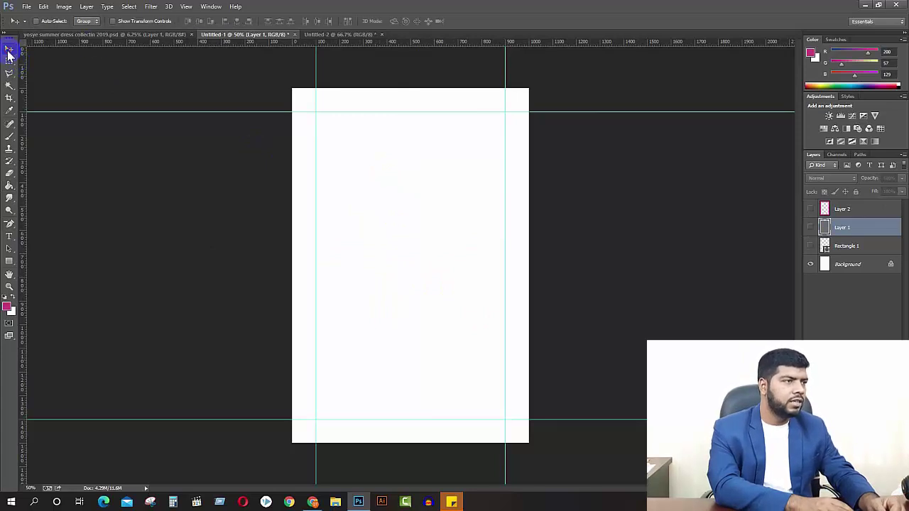
left_click(108, 37)
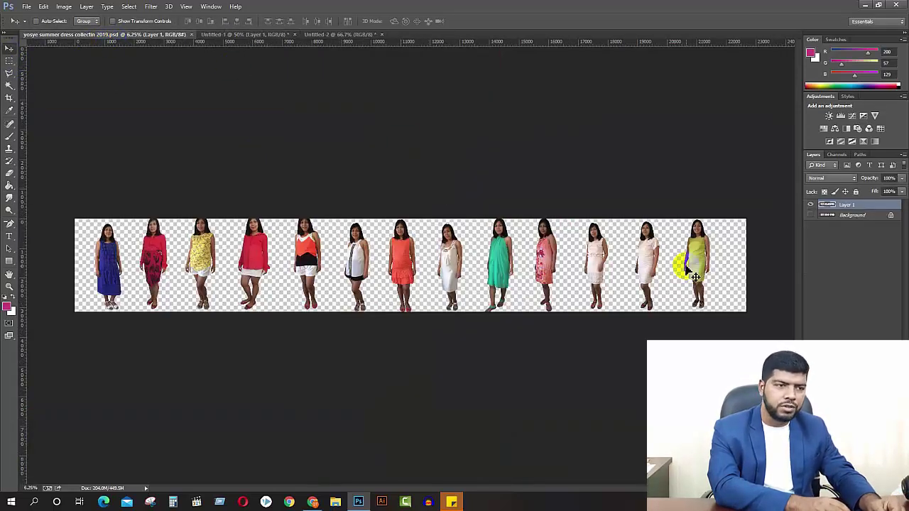
key("m")
left_click_drag(677, 205, 725, 315)
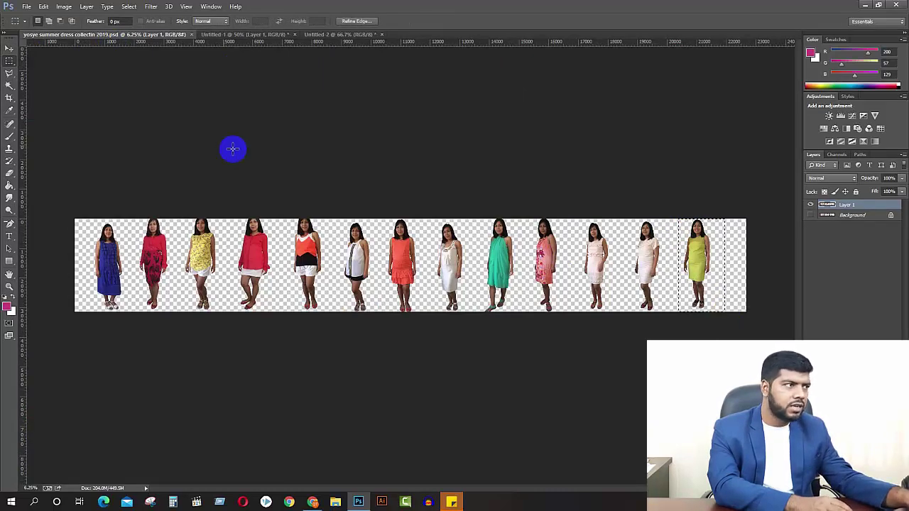
right_click(9, 60)
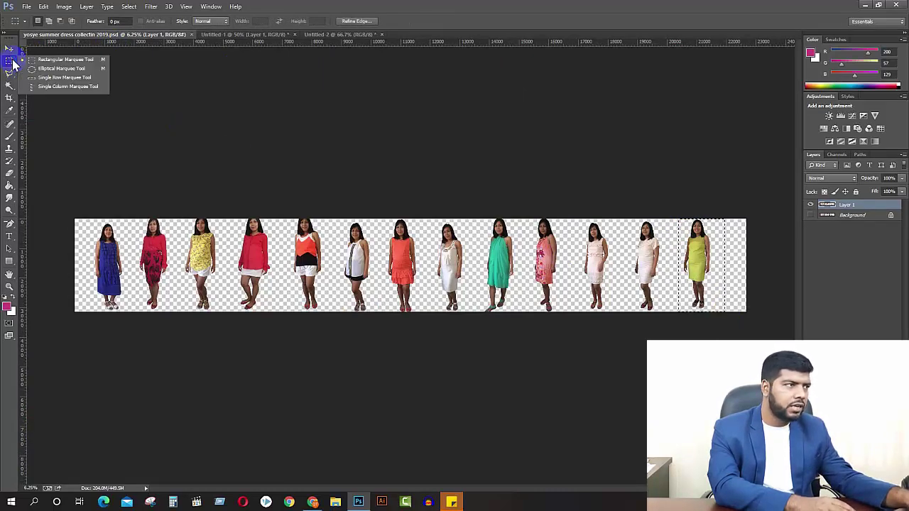
left_click(63, 63)
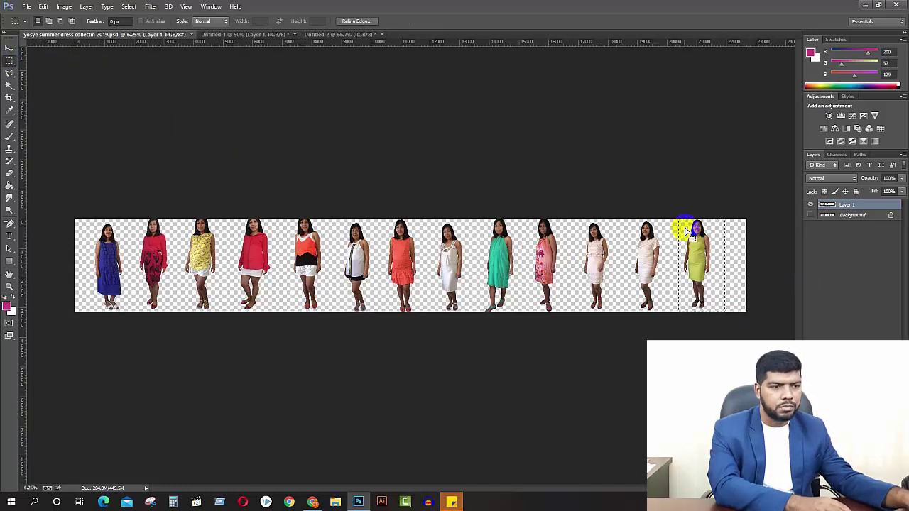
left_click_drag(676, 218, 740, 314)
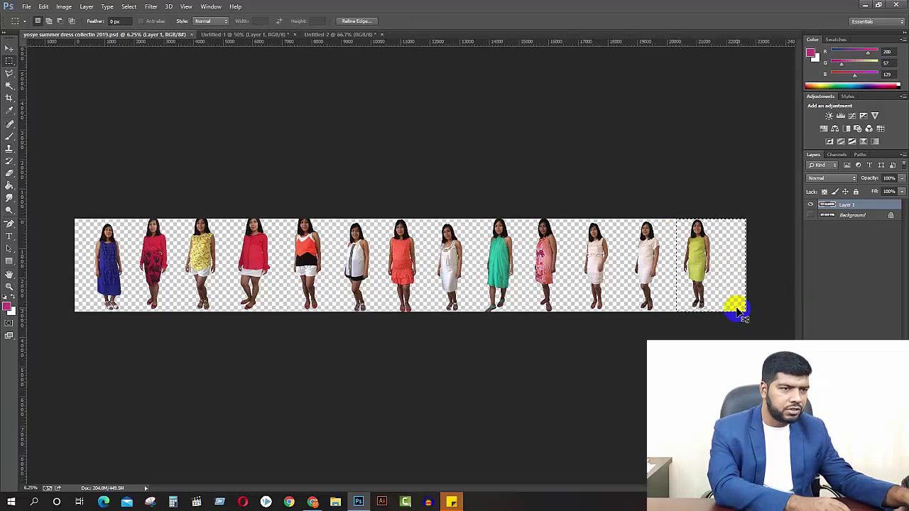
key("ctrl+x")
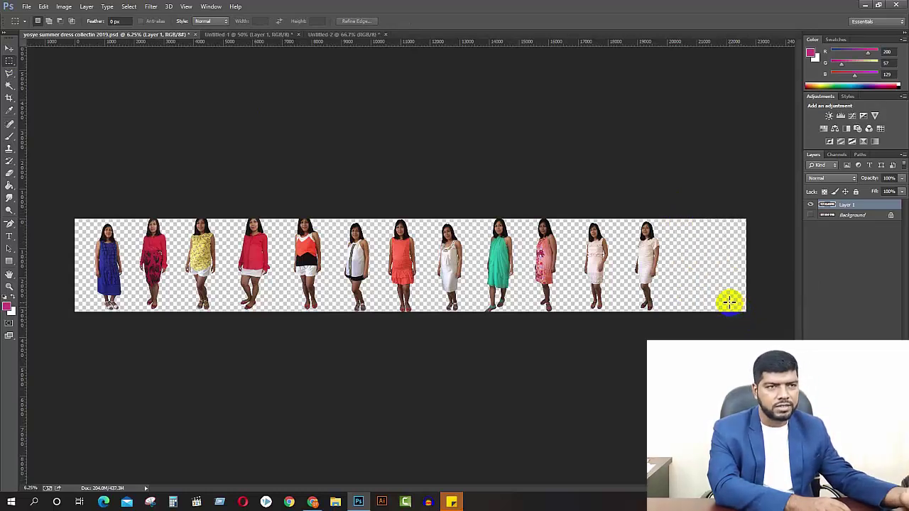
- Paste the cut figure into the Untitled-1 document and rename its layer 1
left_click(236, 34)
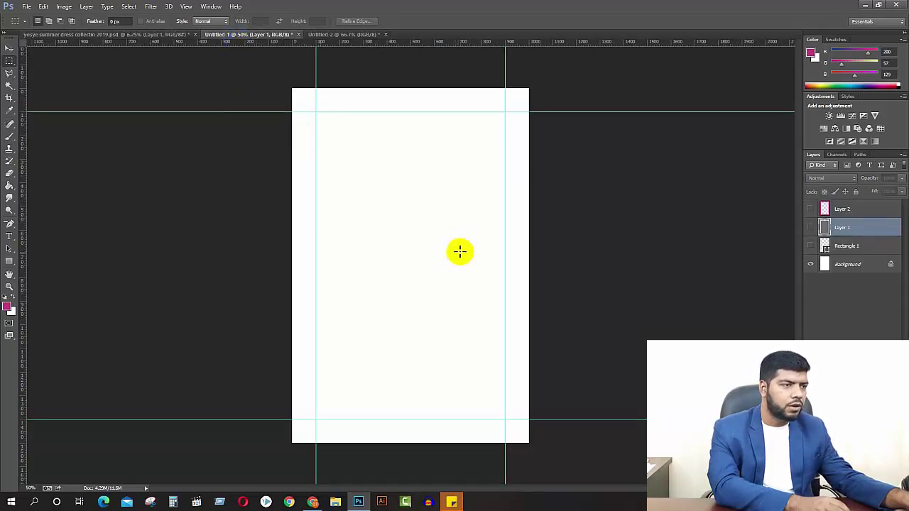
key("ctrl+v")
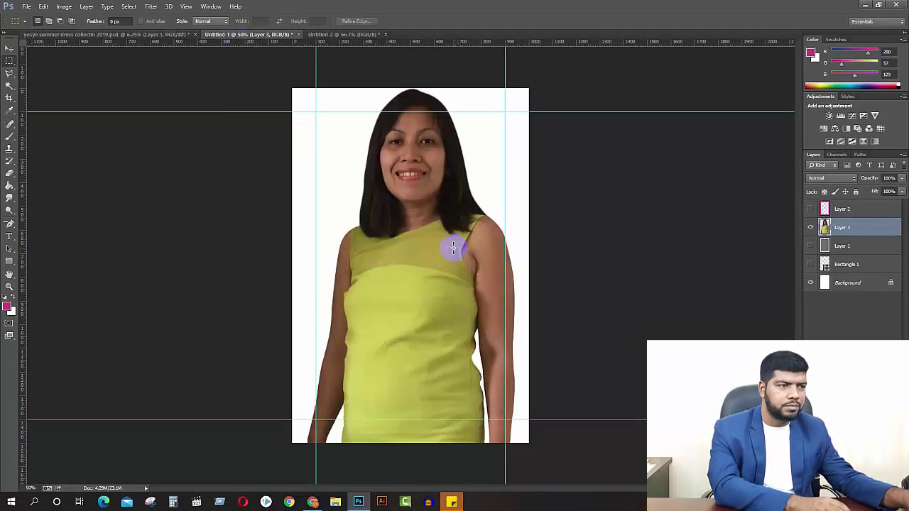
double_click(844, 228)
type("1")
key("Return")
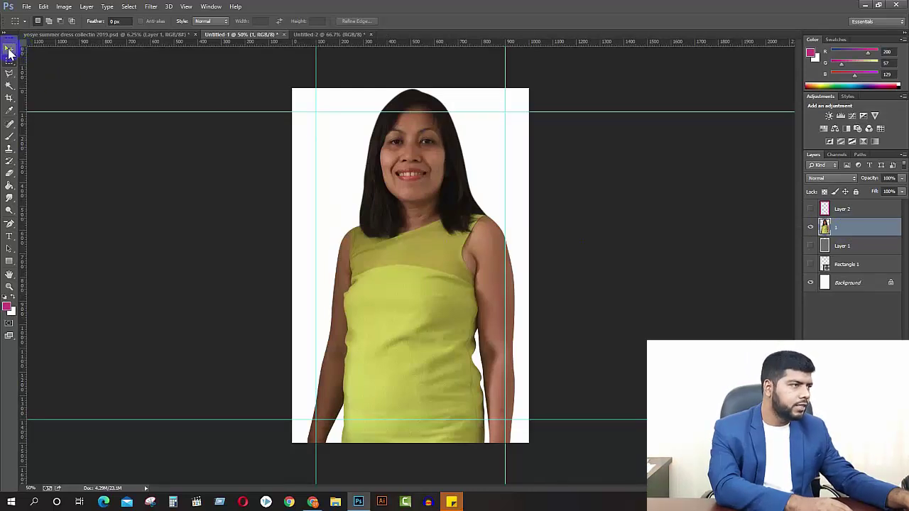
- Scale the yellow-green dress figure proportionally to about 42.5% and position it roughly between the horizontal margin guides
left_click(9, 48)
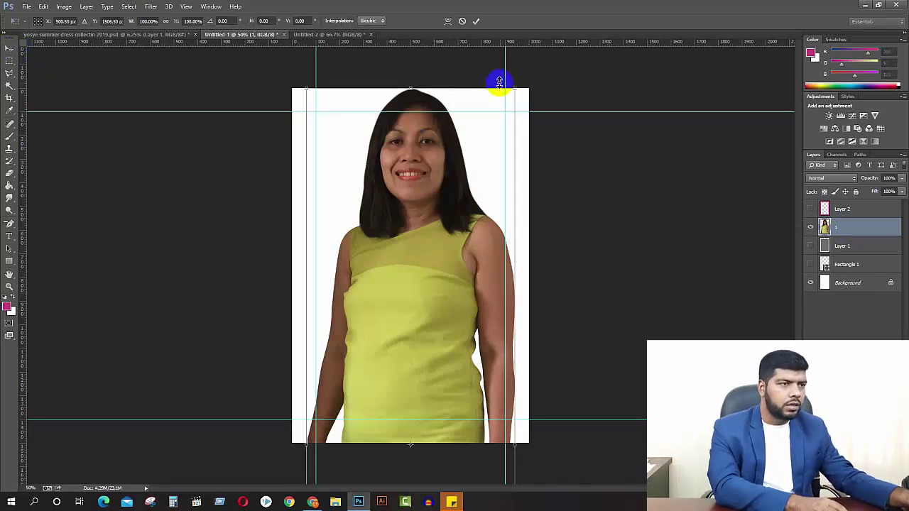
left_click_drag(514, 86, 490, 139)
left_click_drag(443, 210, 436, 183)
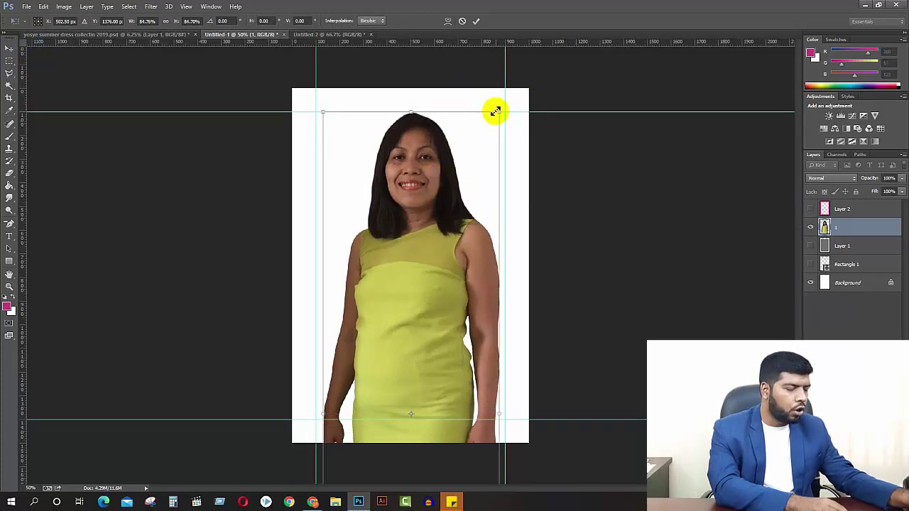
left_click_drag(500, 111, 448, 163)
left_click_drag(483, 112, 466, 158)
left_click_drag(447, 214, 450, 162)
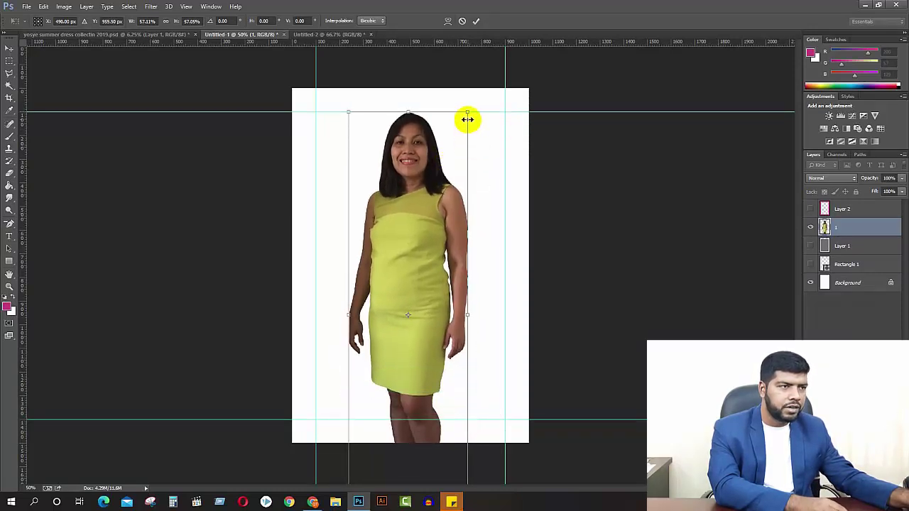
left_click_drag(469, 108, 443, 165)
left_click_drag(441, 212, 442, 177)
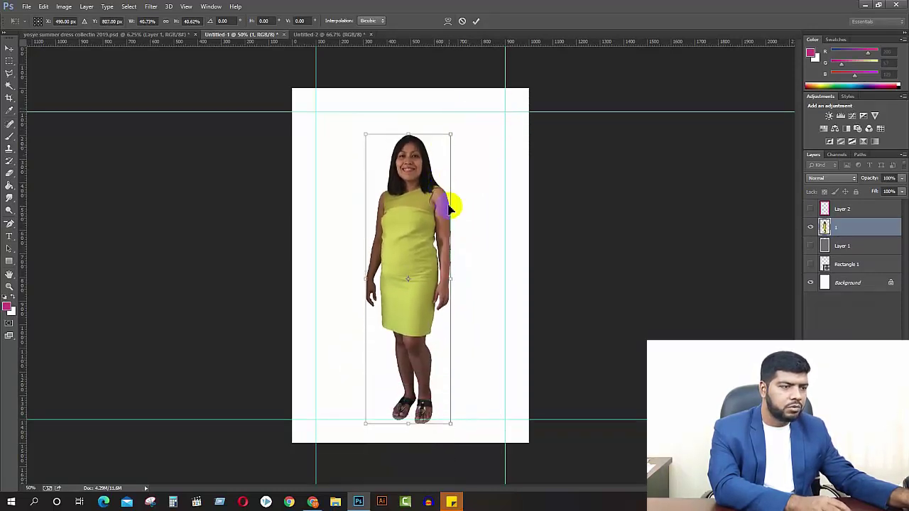
left_click_drag(441, 299, 441, 284)
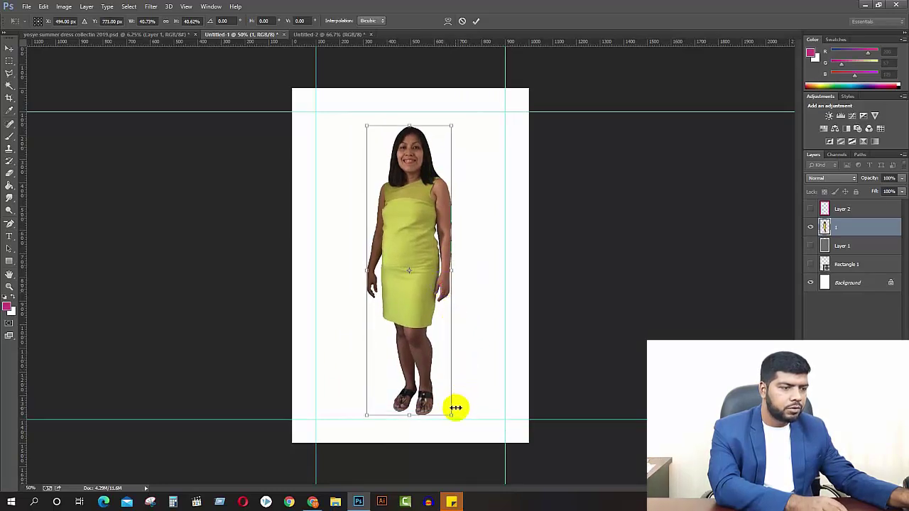
left_click_drag(449, 415, 457, 417)
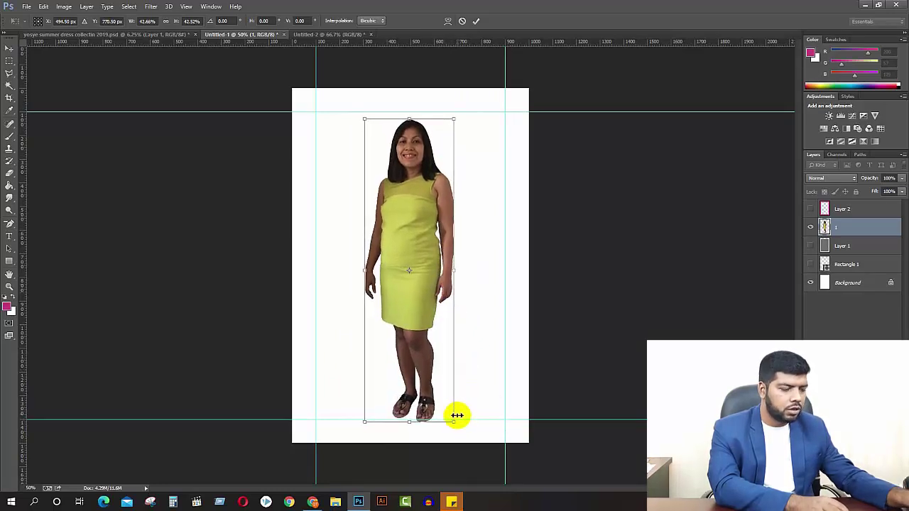
key("Return")
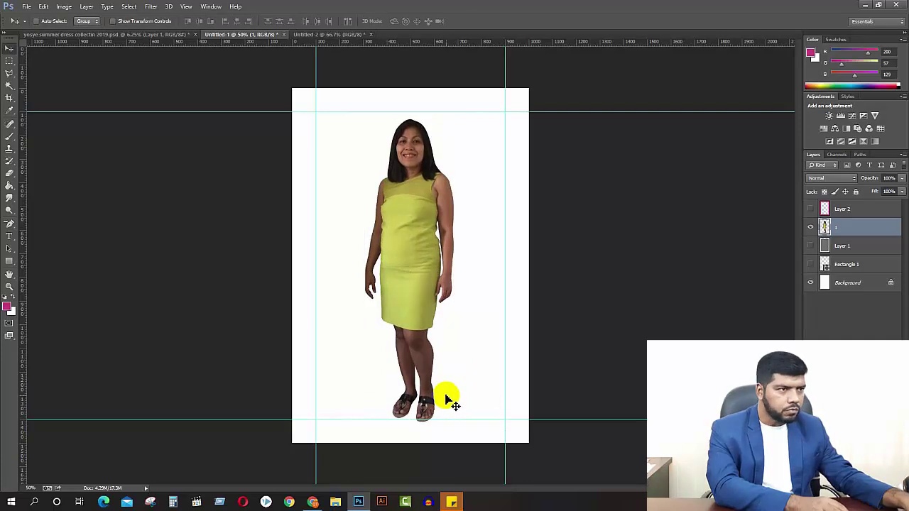
- Centre the yellow-green dress figure horizontally and vertically on the canvas, and clear the selection
left_click(237, 22)
left_click(200, 22)
left_click(438, 265)
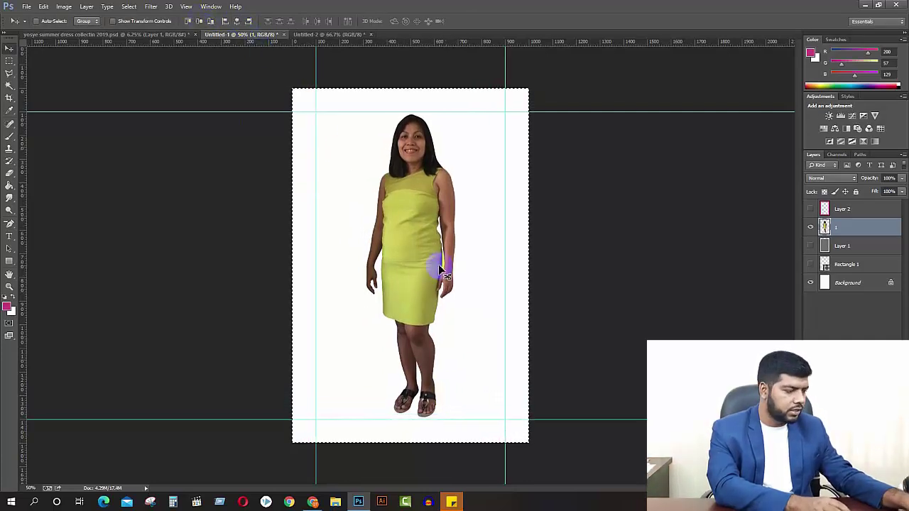
key("ctrl+d")
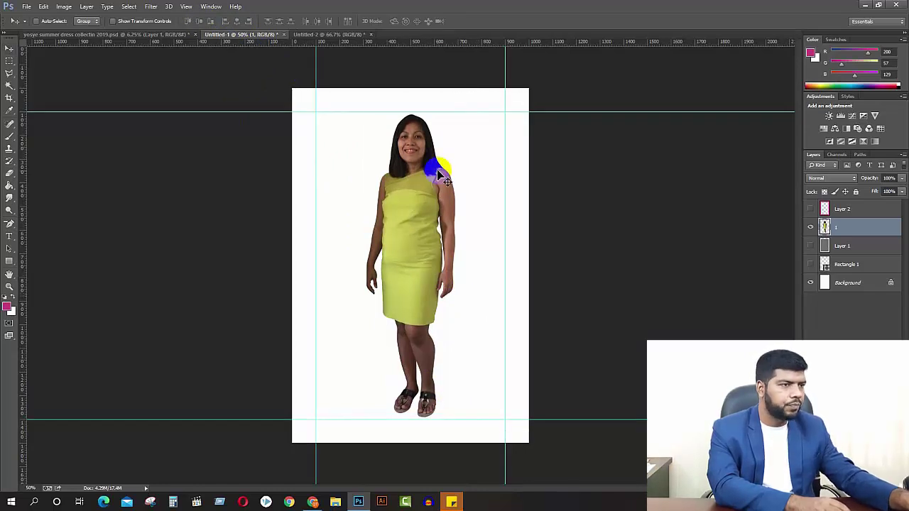
- Enlarge the yellow-green dress figure to about 101% from its centre so it spans the upper and lower guides
key("ctrl+t")
left_click_drag(455, 419, 459, 421)
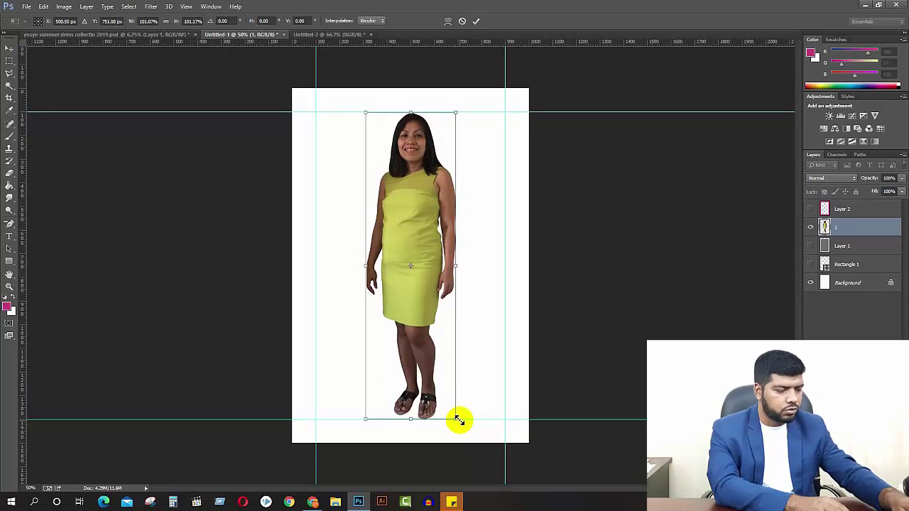
key("Return")
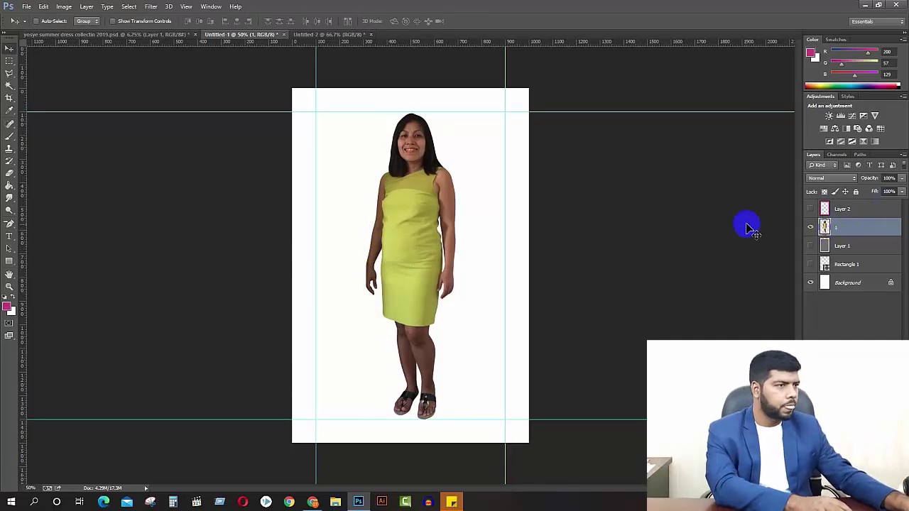
- Close the Untitled-2 document without saving its changes
left_click(323, 35)
left_click(369, 35)
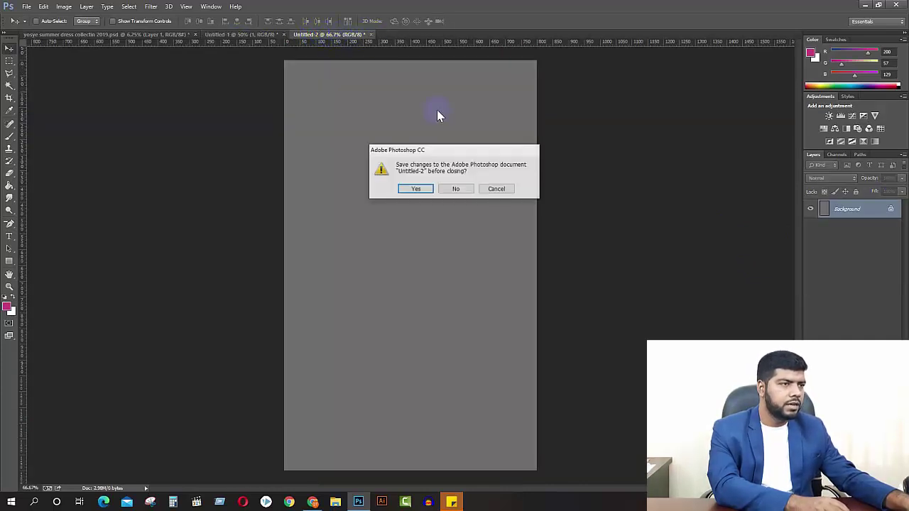
left_click(462, 187)
- In the dress collection document, marquee-select the rightmost remaining figure in the white striped dress and cut it out
left_click(160, 36)
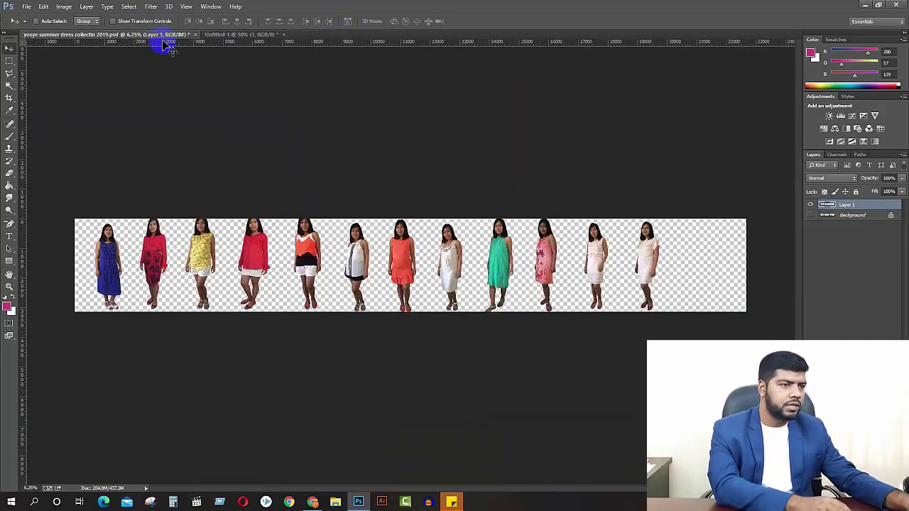
key("m")
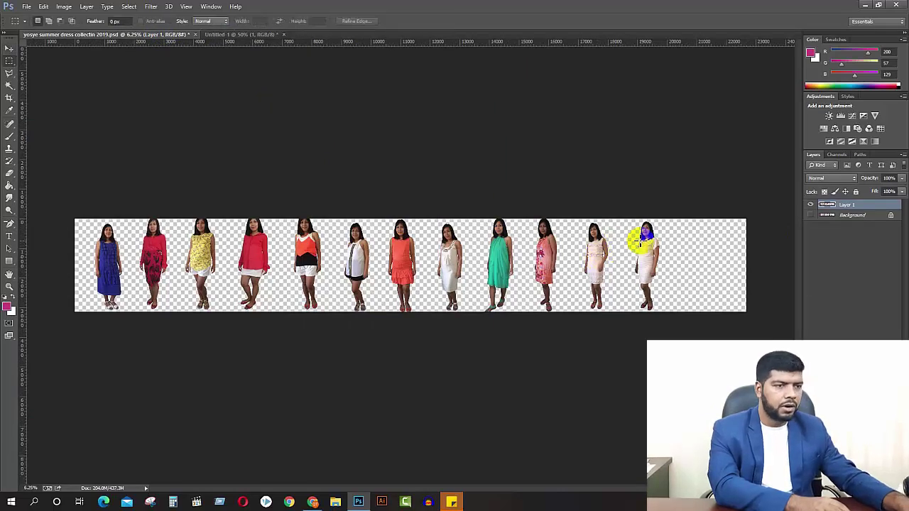
left_click_drag(626, 219, 670, 315)
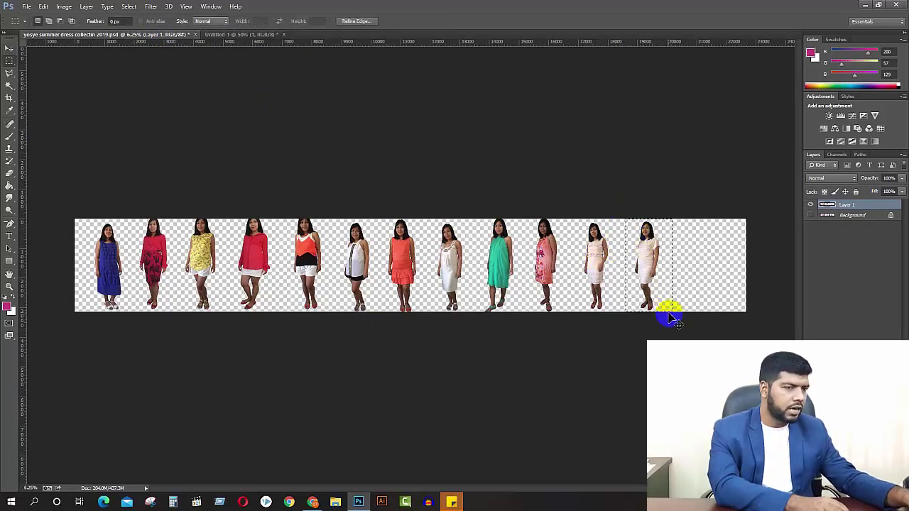
key("ctrl+x")
- In Untitled-1, hide layer 1, paste the white-dress figure and rename its layer 2
left_click(220, 36)
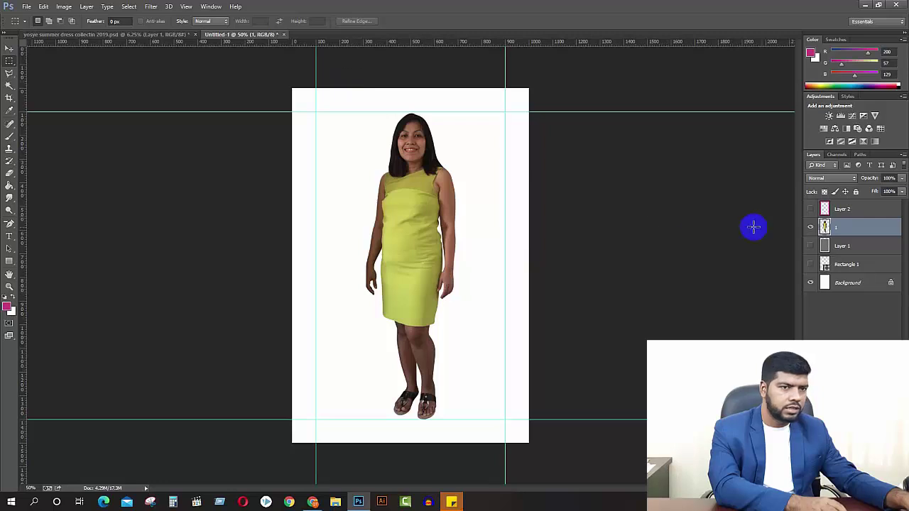
left_click(809, 228)
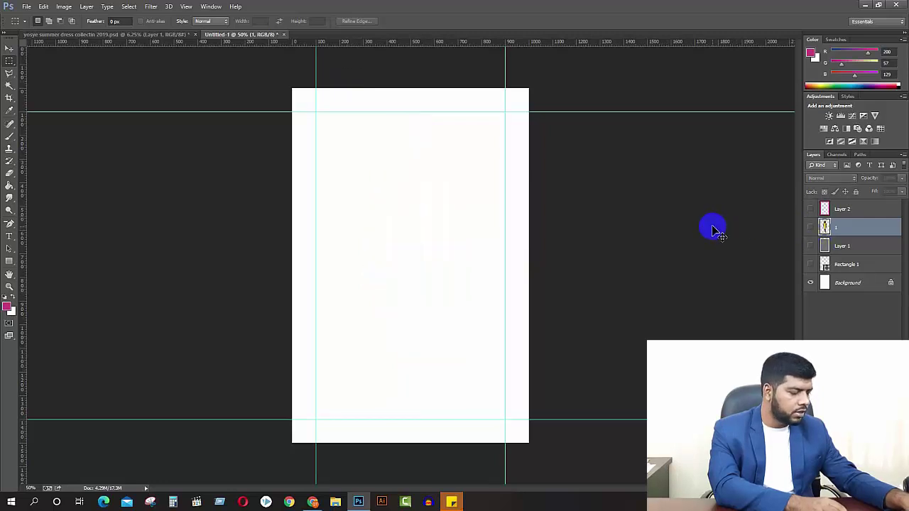
key("ctrl+v")
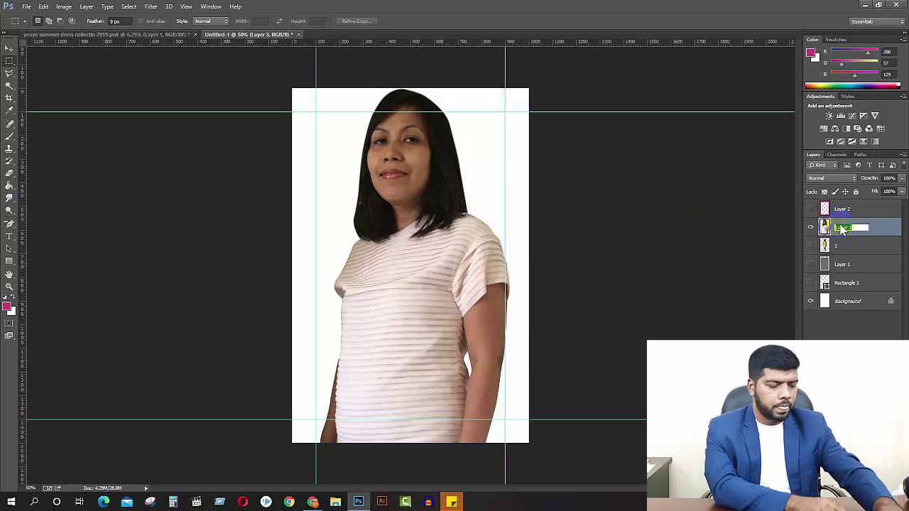
key("Return")
- Scale the white-dress figure down proportionally and position it between the upper and lower margin guides
key("ctrl+t")
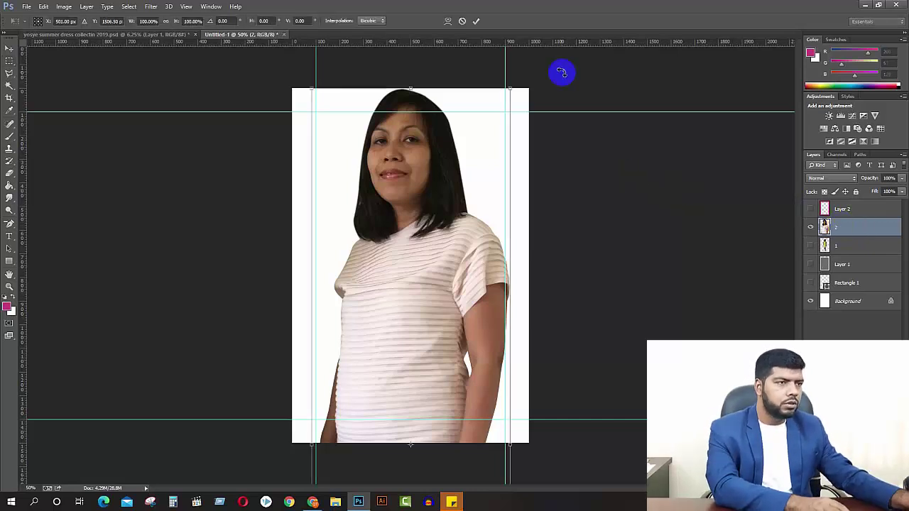
left_click_drag(518, 92, 450, 163)
left_click_drag(465, 112, 450, 175)
left_click_drag(440, 226, 446, 173)
key("Return")
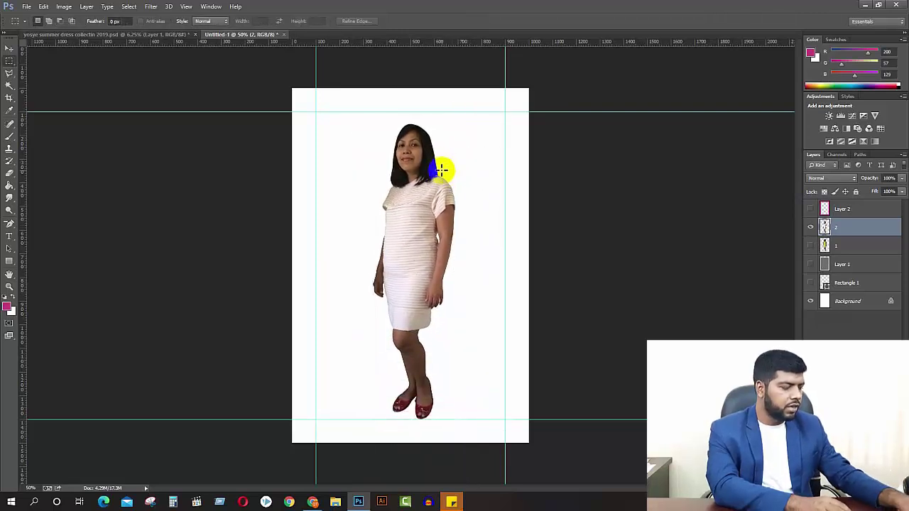
- Select the whole canvas and centre the white-dress figure on it horizontally and vertically
key("ctrl+a")
left_click(9, 48)
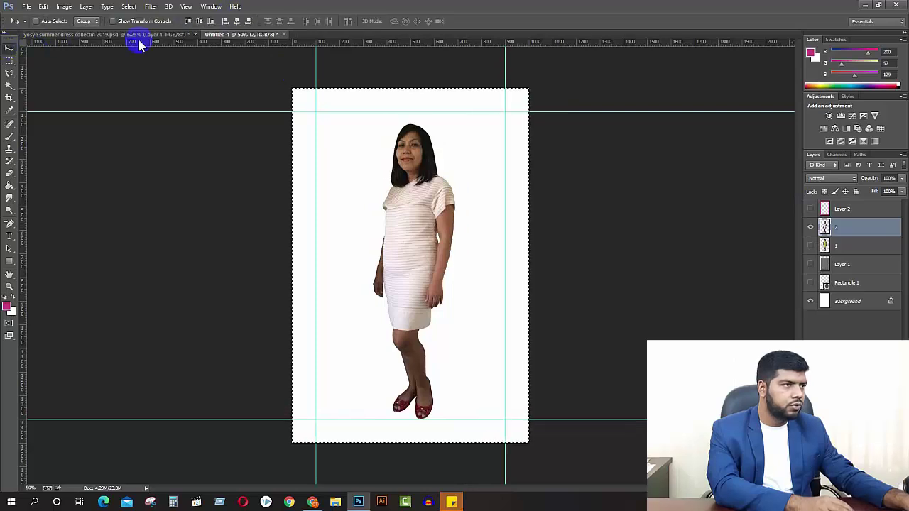
left_click(237, 21)
left_click(200, 22)
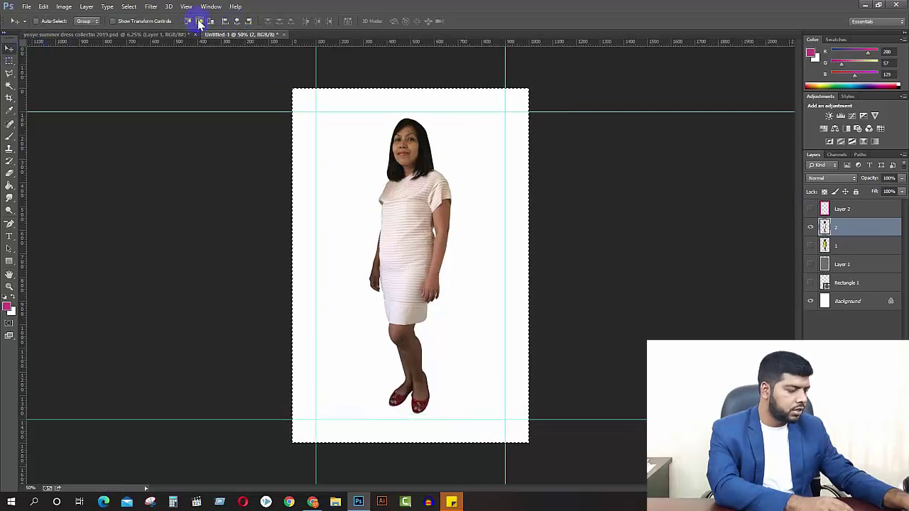
- Enlarge the white-dress figure slightly from its centre to span the upper and lower guides, and hide layer 2
key("ctrl+t")
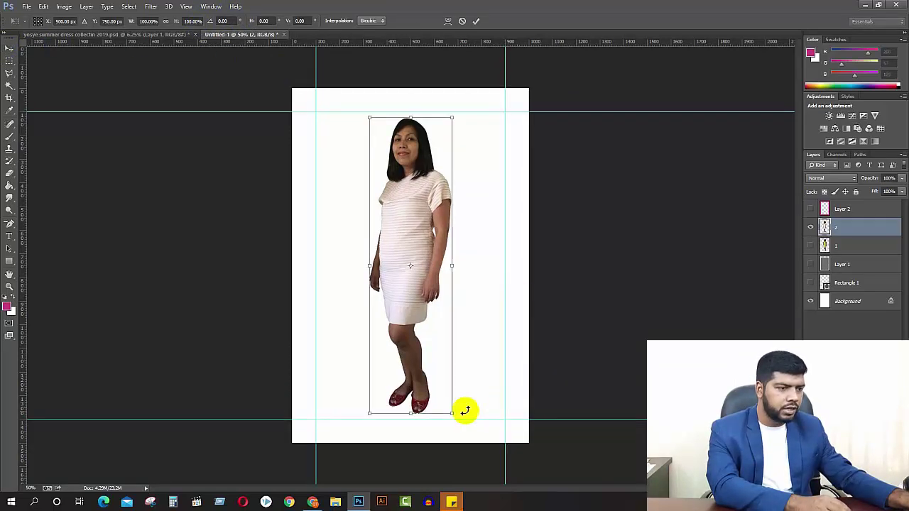
left_click_drag(450, 412, 459, 415)
key("Return")
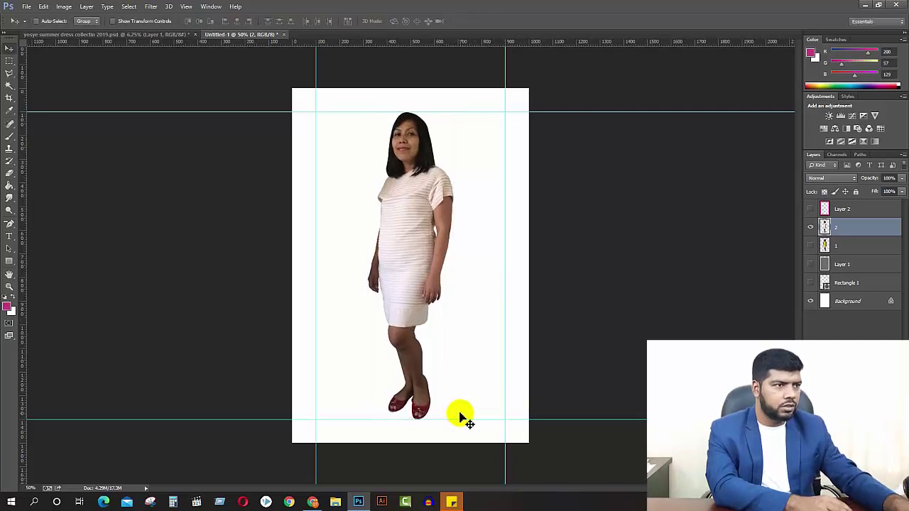
left_click(812, 230)
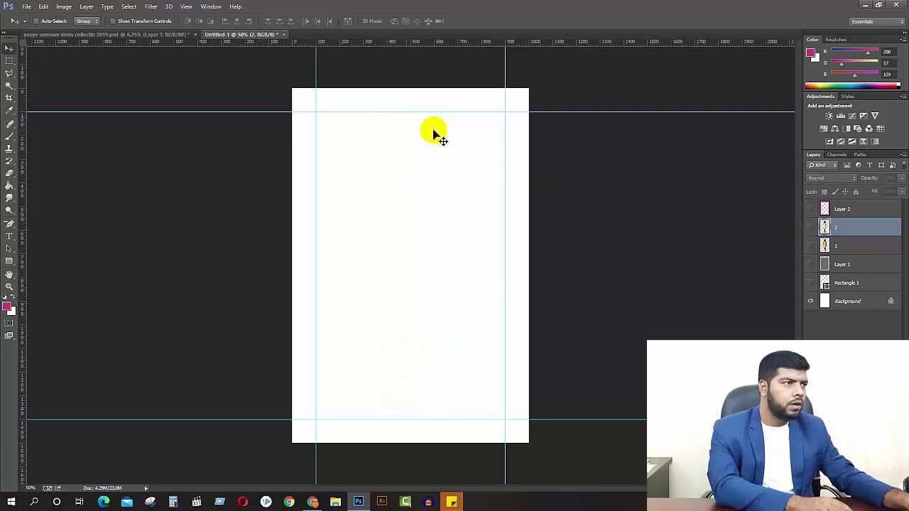
- Cut the pale pink ruffled-dress figure from the dress collection file and paste it into Untitled-1 on a layer named 3
left_click(148, 35)
key("m")
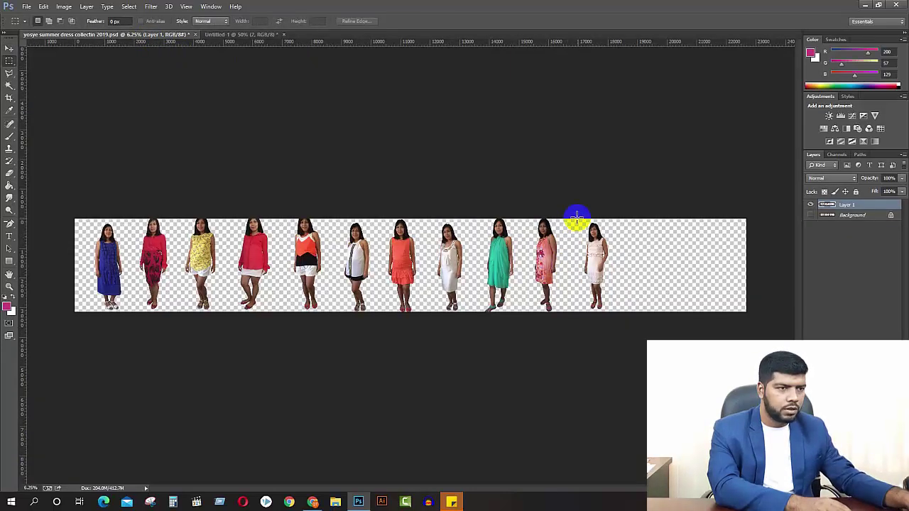
left_click_drag(572, 209, 625, 323)
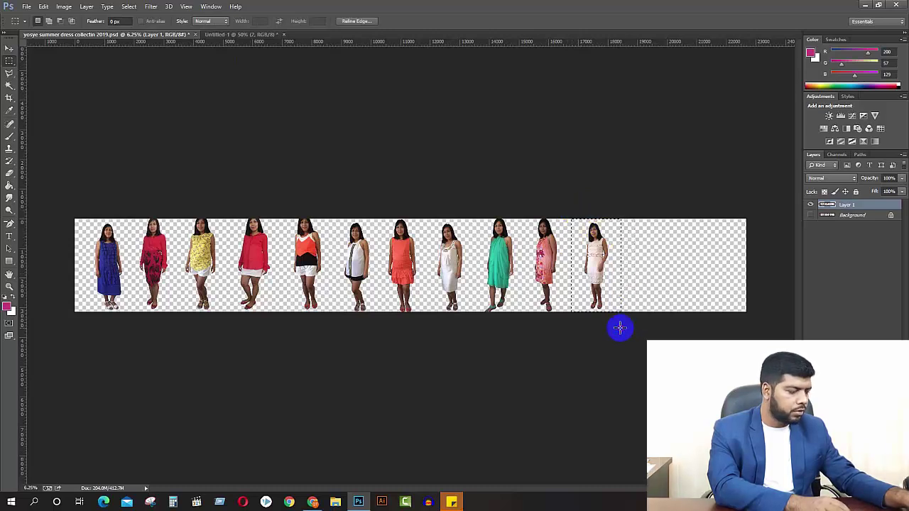
key("ctrl+x")
left_click(248, 34)
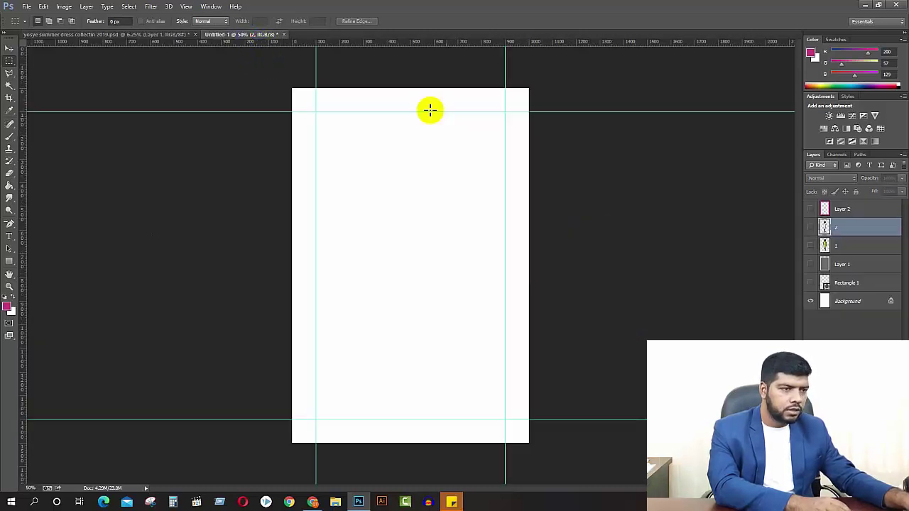
key("ctrl+v")
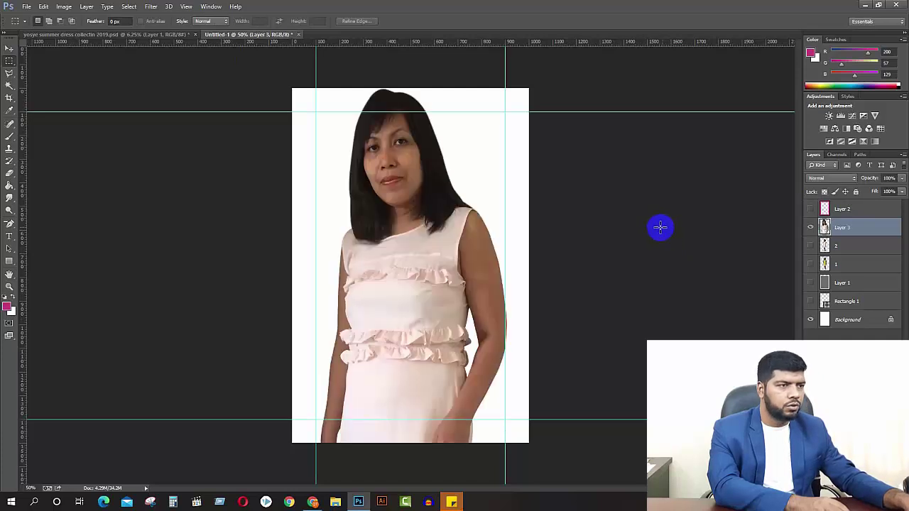
type("3")
key("Return")
- Scale the pale pink-dress figure down proportionally to about 44% and position it between the upper and lower margin guides
key("ctrl+t")
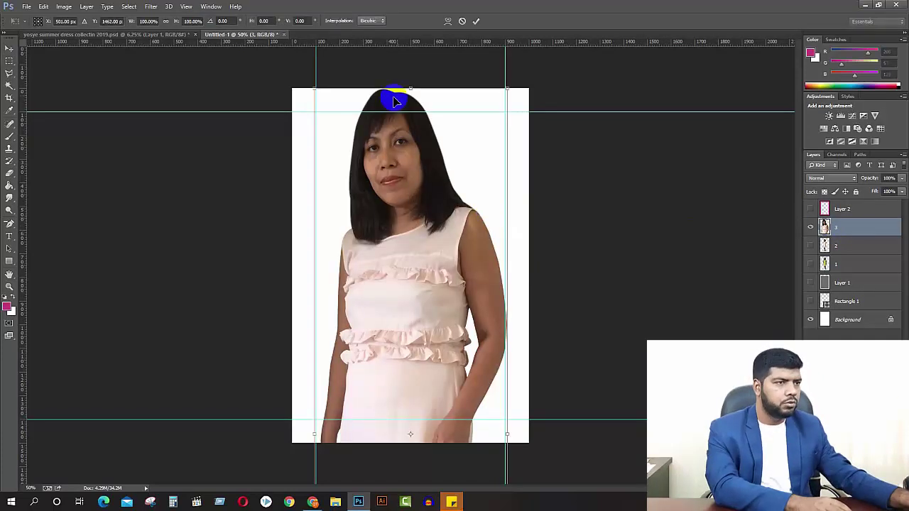
left_click_drag(508, 89, 454, 151)
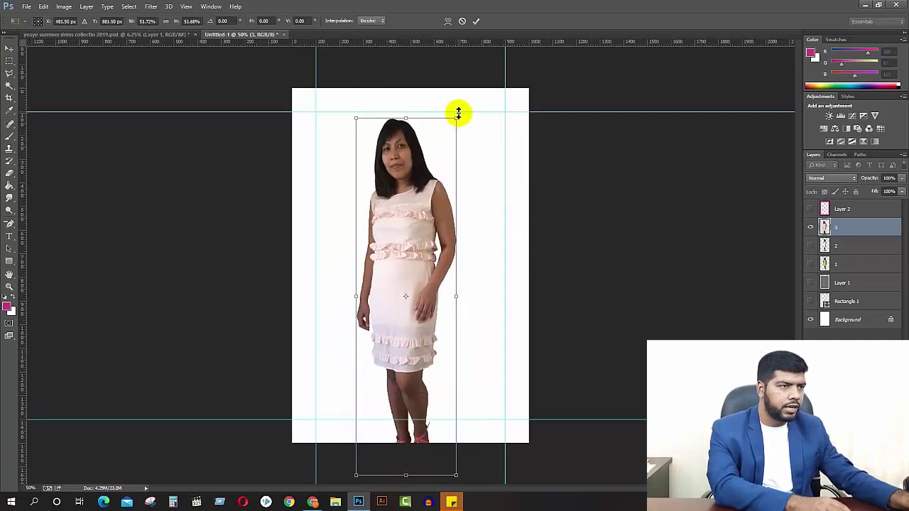
left_click_drag(456, 116, 447, 138)
left_click_drag(435, 213, 435, 178)
left_click_drag(450, 111, 447, 116)
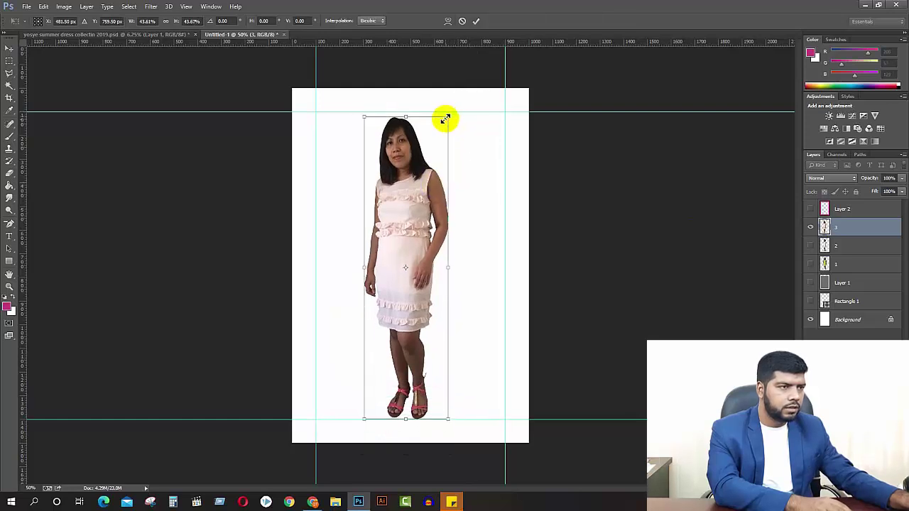
key("Return")
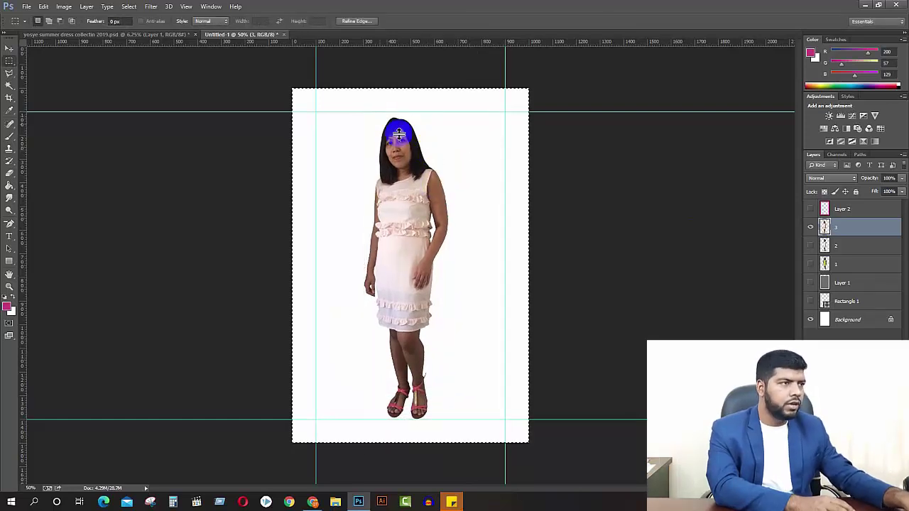
- Select the whole canvas, centre the pale pink-dress figure on it horizontally and vertically, and deselect
key("ctrl+a")
left_click(9, 47)
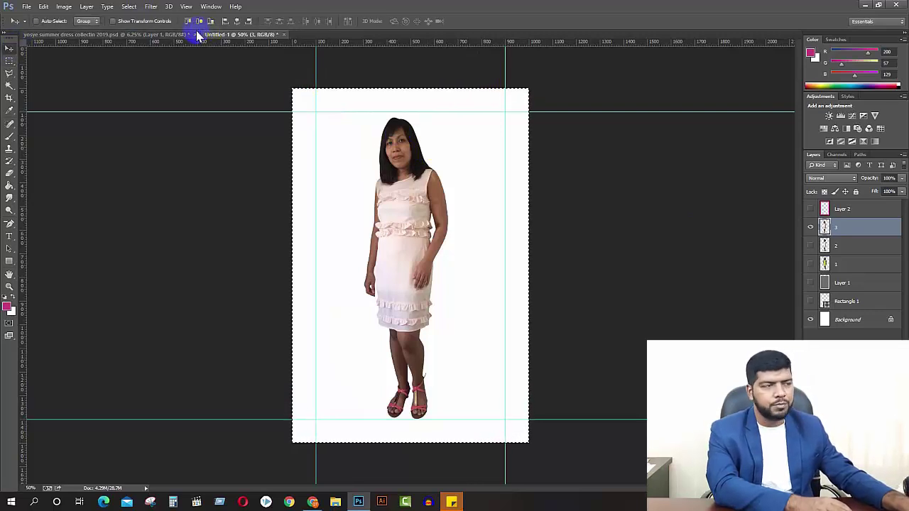
left_click(237, 21)
left_click(199, 21)
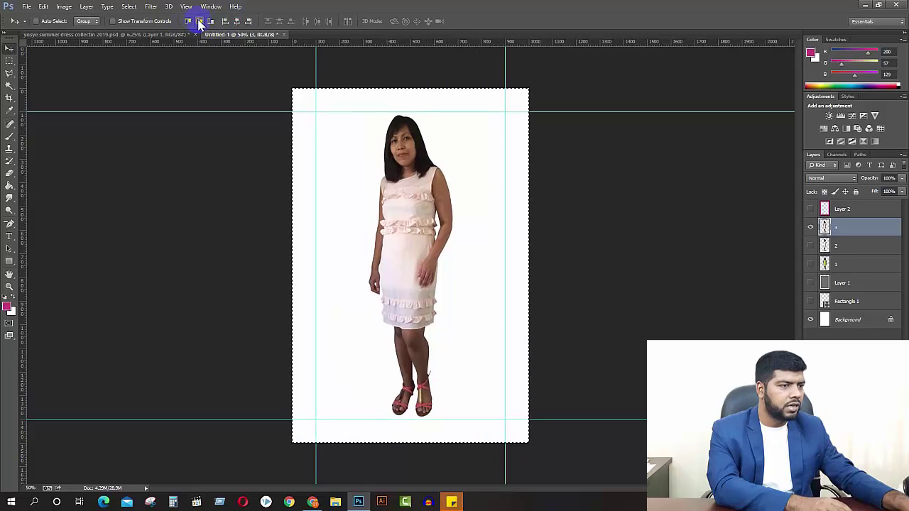
key("ctrl+d")
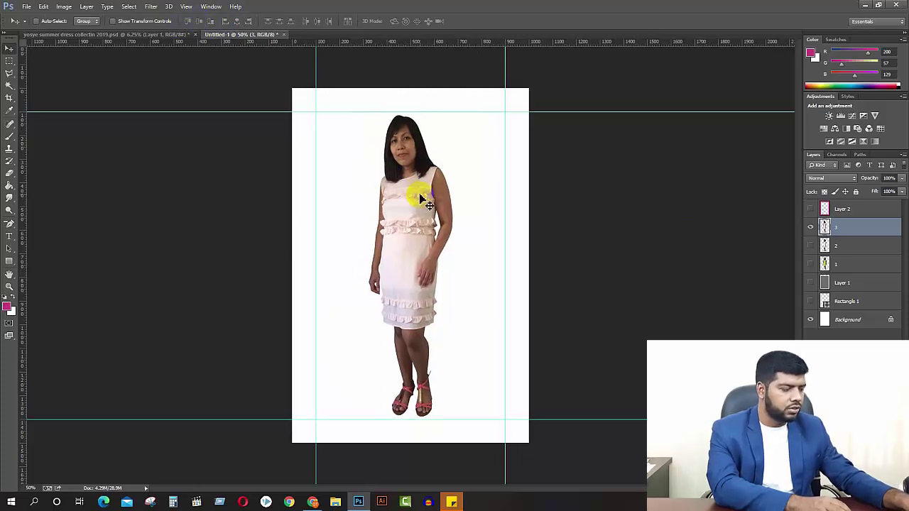
- Enlarge the pale pink-dress figure from its centre to about 101% to meet the upper and lower guides, and hide layer 3
key("ctrl+t")
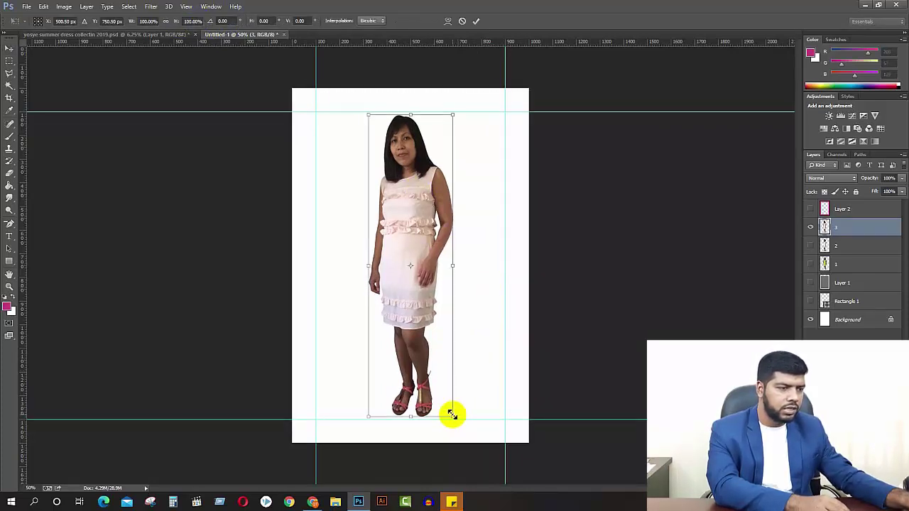
left_click_drag(453, 414, 455, 416)
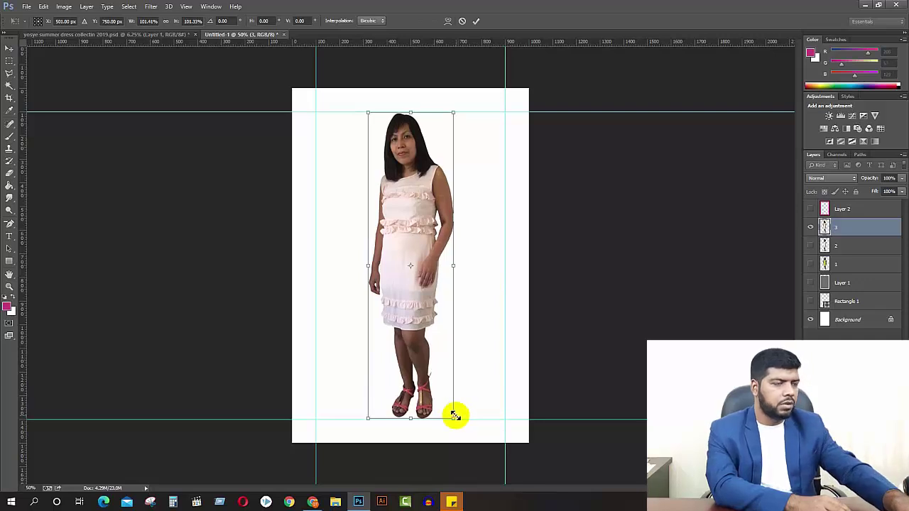
key("Return")
left_click(810, 227)
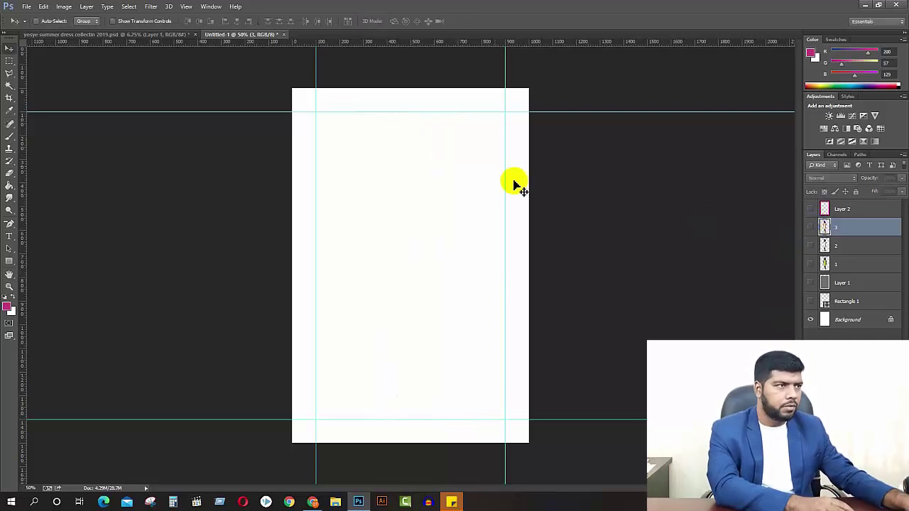
- Cut the floral-dress figure from the dress collection file and paste it into Untitled-1 on a layer named 4
left_click(142, 35)
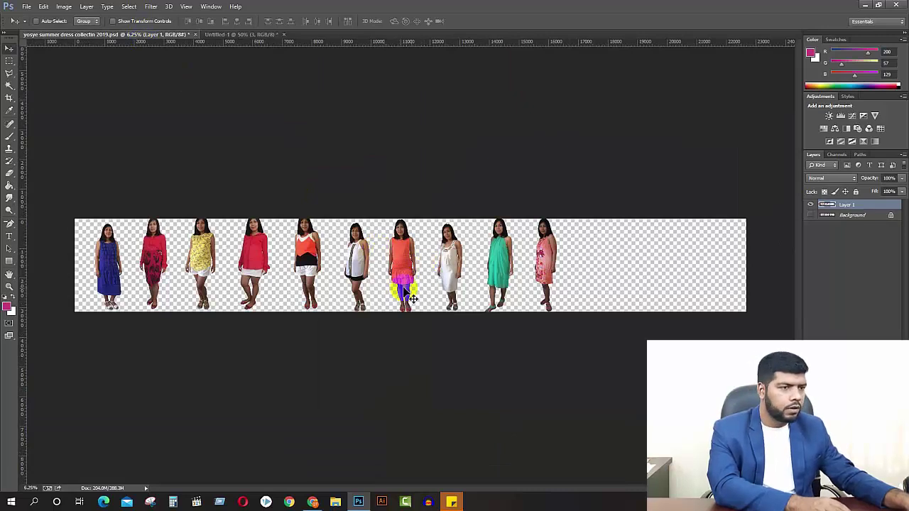
key("m")
left_click_drag(527, 213, 571, 329)
key("ctrl+x")
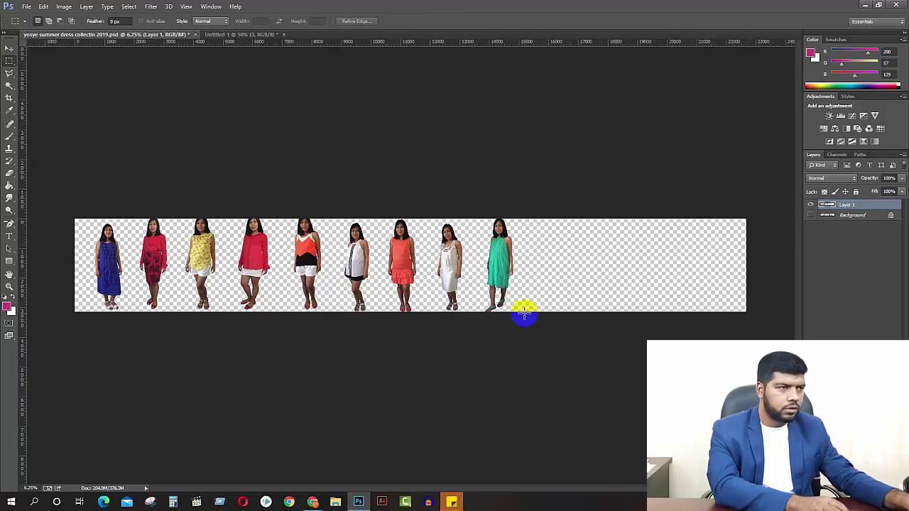
left_click(226, 34)
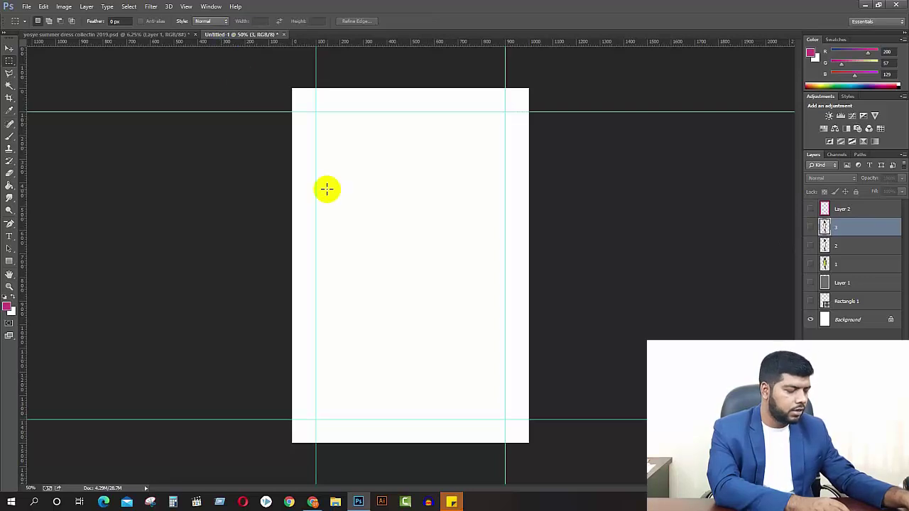
key("ctrl+v")
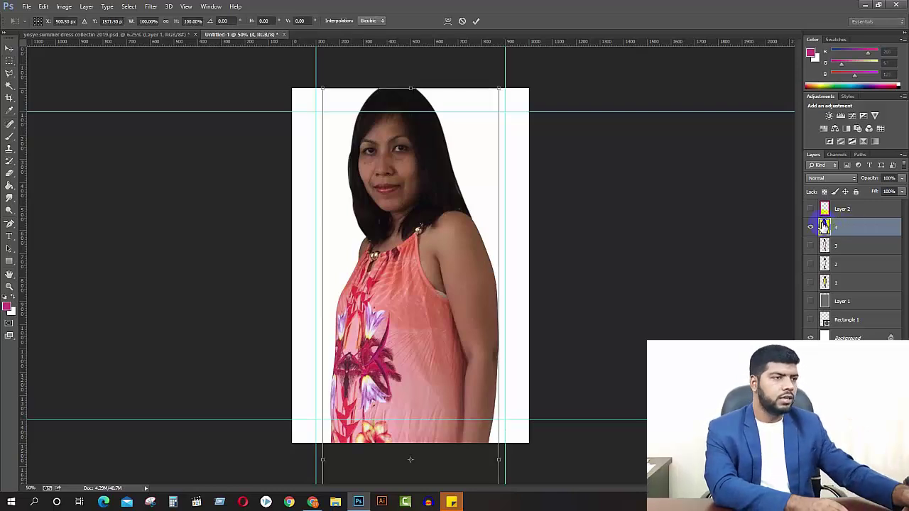
- Scale the floral-dress figure down proportionally to about 45% and place it near the middle of the canvas
key("ctrl+t")
left_click_drag(499, 83, 453, 128)
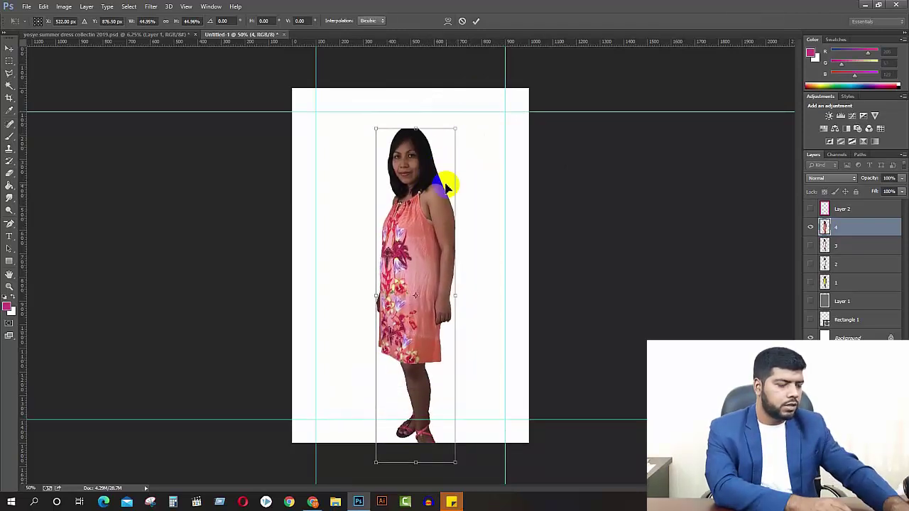
key("Return")
- Select the whole canvas and centre the floral-dress figure on it horizontally and vertically
key("m")
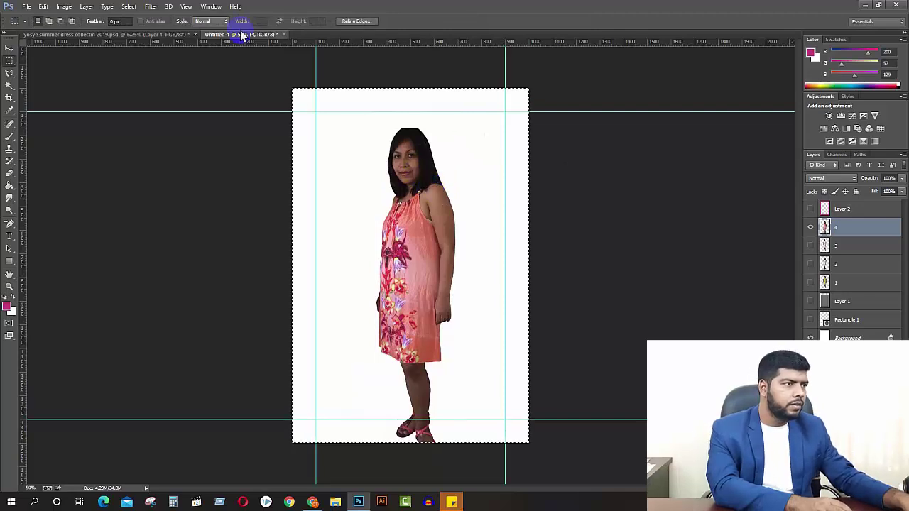
left_click(10, 48)
left_click(236, 22)
left_click(200, 22)
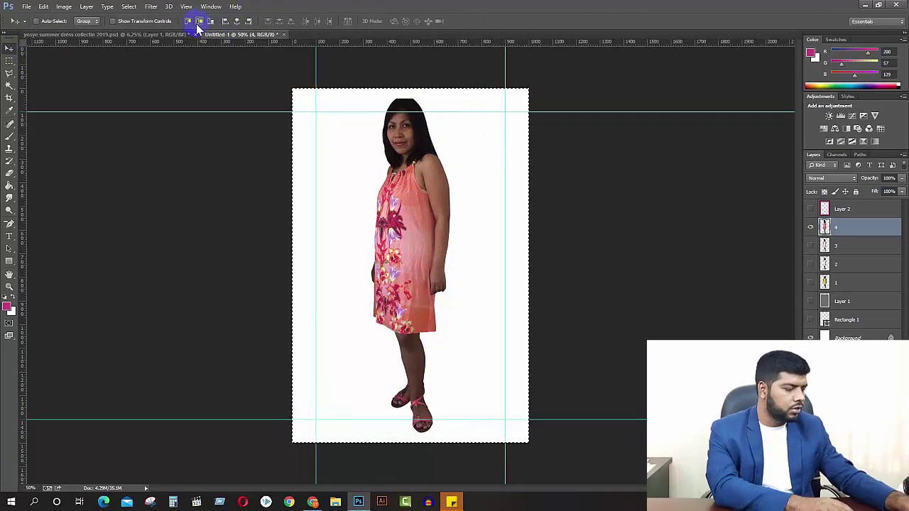
- Shrink the floral-dress figure from its centre to about 91% to fit between the upper and lower guides, and hide layer 4
key("ctrl+t")
left_click_drag(449, 100, 442, 113)
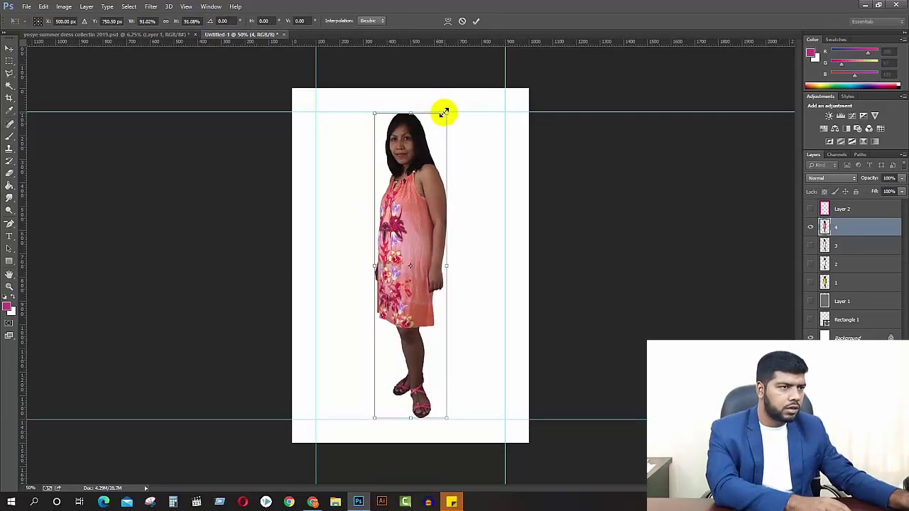
key("Return")
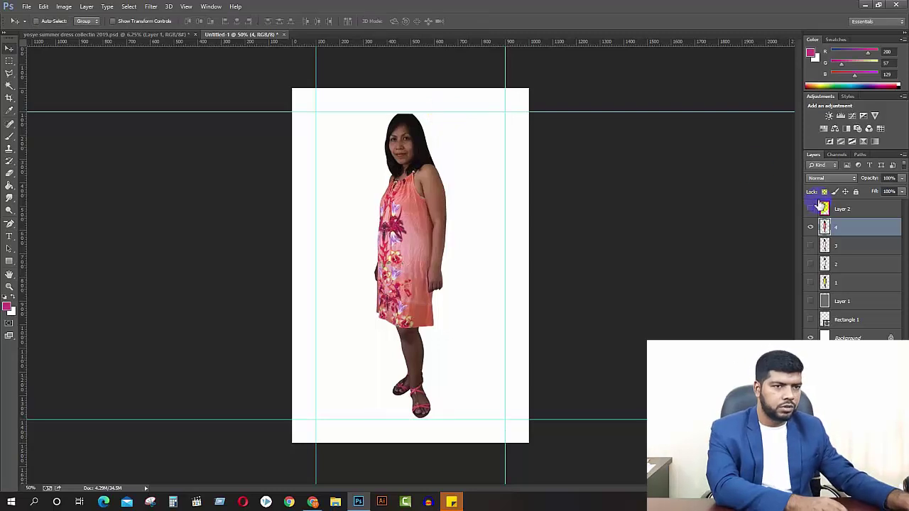
left_click(810, 228)
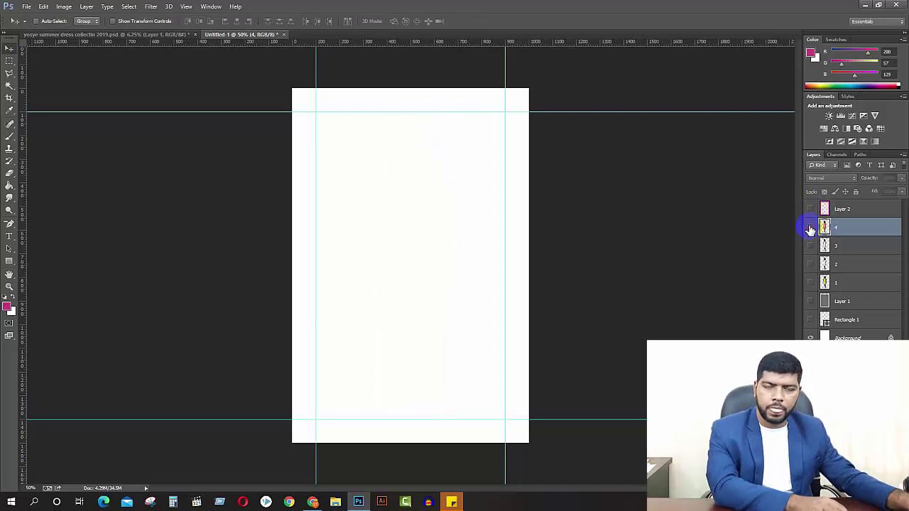
- Cut the green-dress figure from the dress collection file and paste it into Untitled-1 on a layer named 5
left_click(161, 34)
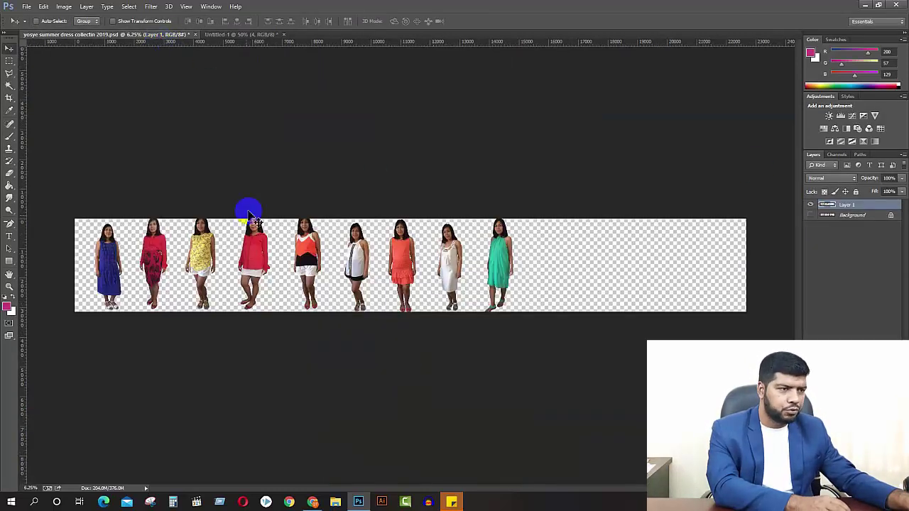
key("m")
mouse_move(481, 213)
left_mouse_down()
mouse_move(524, 324)
mouse_move(348, 150)
mouse_move(264, 45)
mouse_move(237, 34)
mouse_move(481, 230)
left_mouse_up()
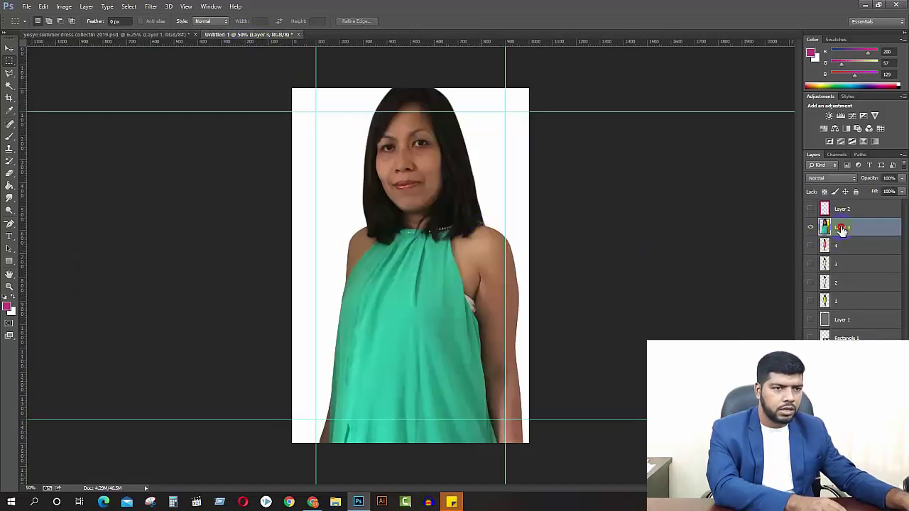
key("Return")
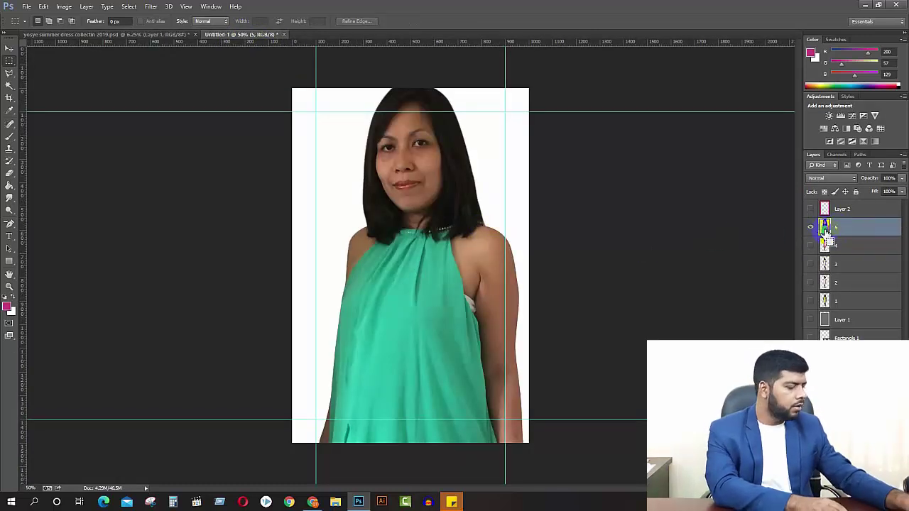
- Scale the green-dress figure down proportionally to about 37% and position it between the upper and lower margin guides
key("ctrl+t")
left_click_drag(527, 88, 452, 315)
left_click_drag(435, 371, 433, 175)
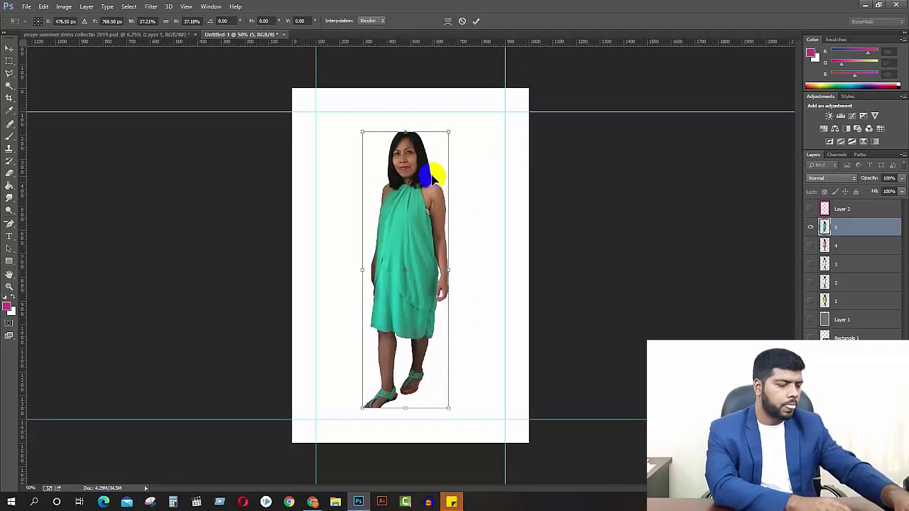
key("Return")
- Select the whole canvas, centre the green-dress figure on it horizontally and vertically, and deselect
key("ctrl+a")
left_click(9, 48)
left_click(239, 22)
left_click(199, 22)
key("ctrl+d")
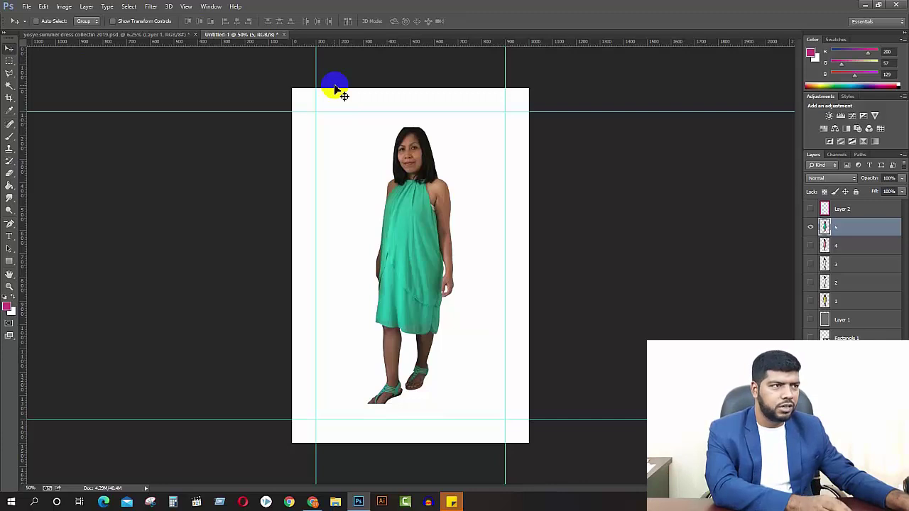
- Move the green-dress figure off centre and run the recorded Action 1 to realign it to the canvas centre
left_click(212, 9)
left_click(226, 63)
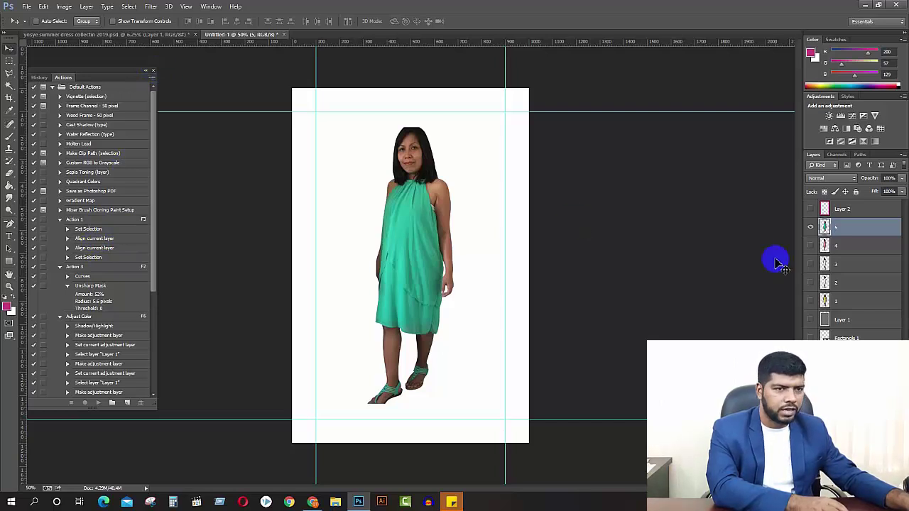
left_click_drag(386, 239, 400, 304)
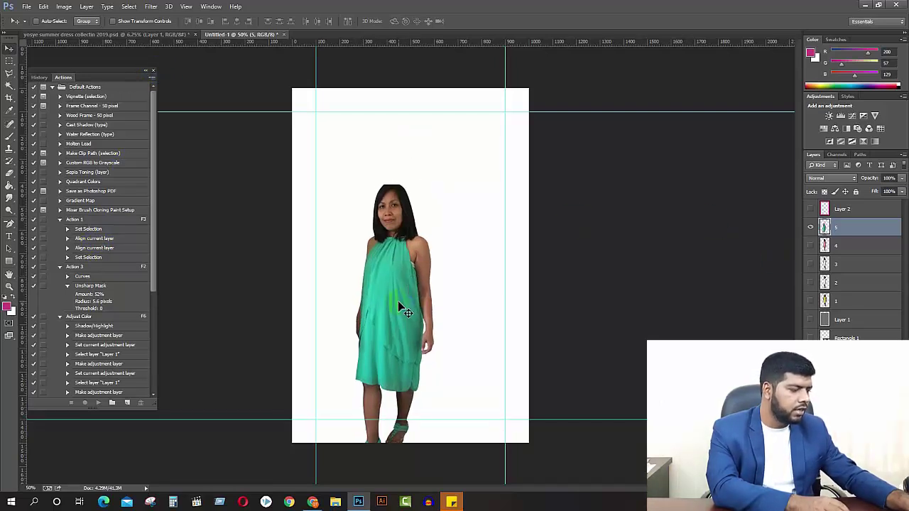
key("F3")
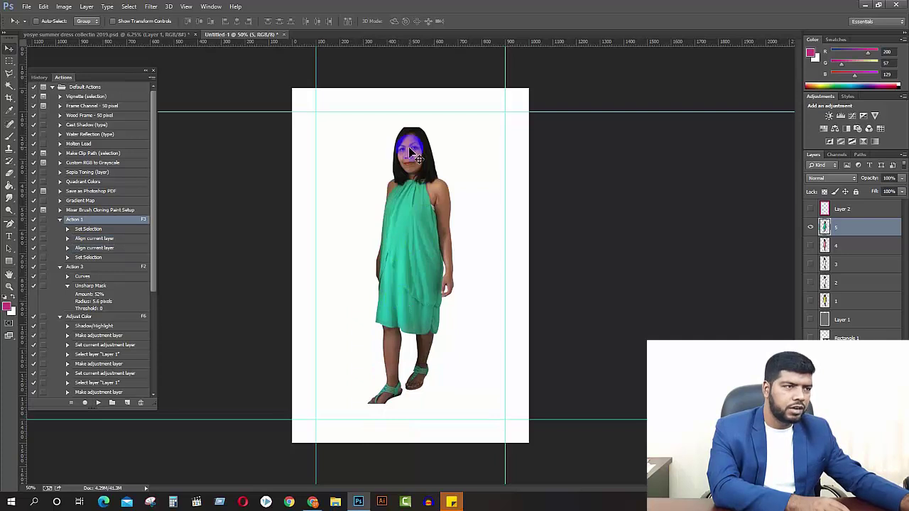
left_click(153, 71)
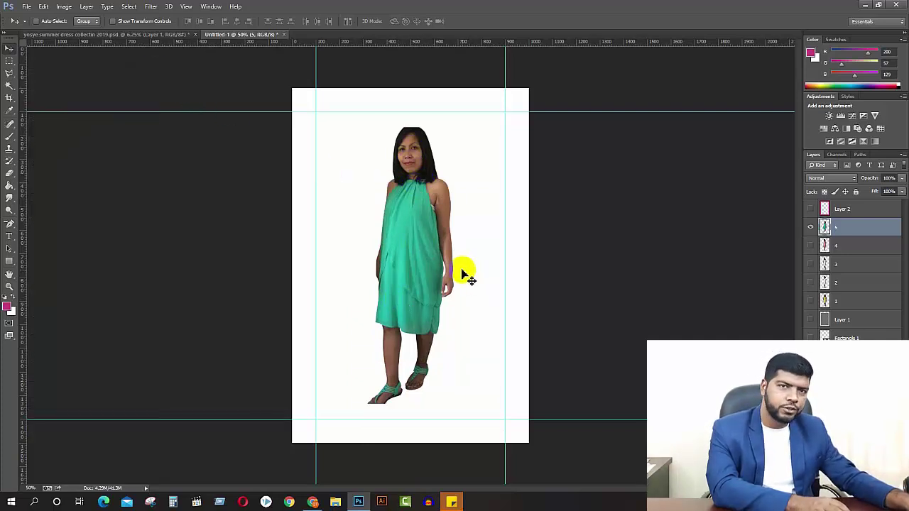
- Scale the green-dress figure up proportionally to about 110% so it spans the upper and lower margin guides, and hide layer 5
key("ctrl+t")
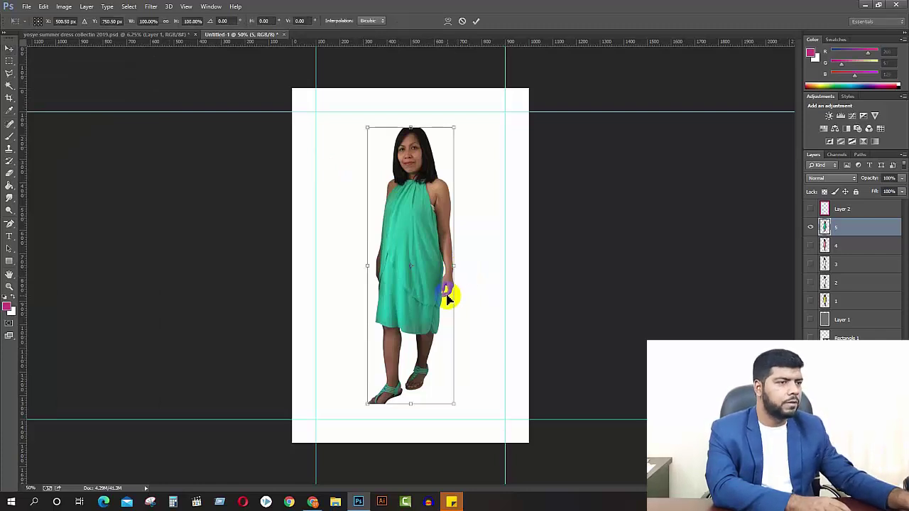
left_click_drag(454, 402, 464, 415)
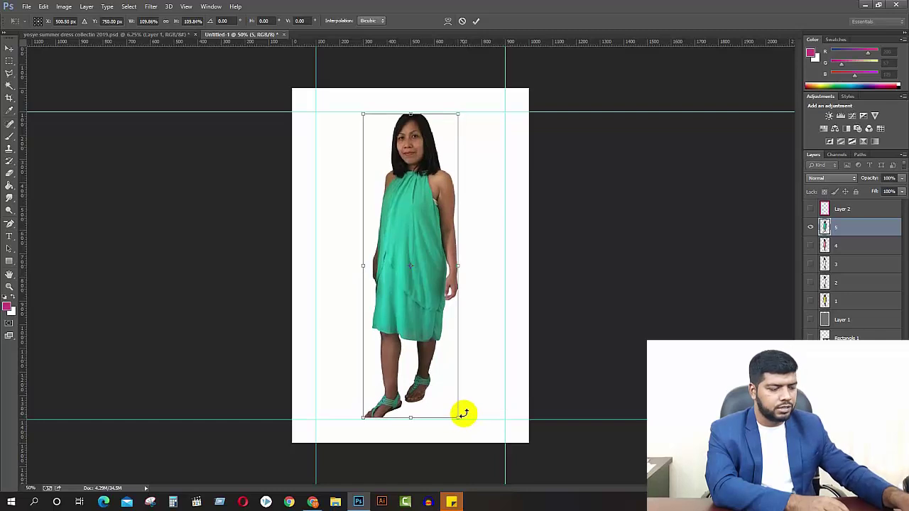
key("Return")
left_click(810, 229)
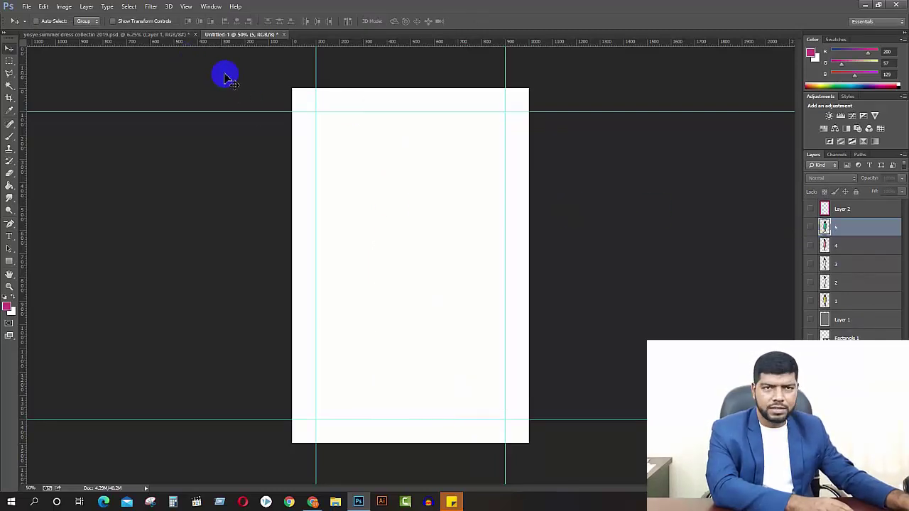
- Glance at the dress collection file, return to Untitled-1, and show and select layer 1
left_click(120, 35)
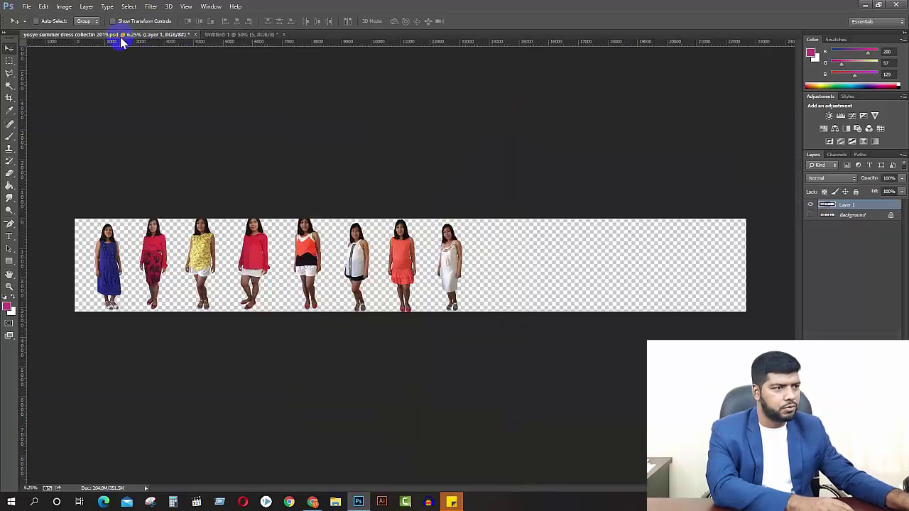
left_click(238, 35)
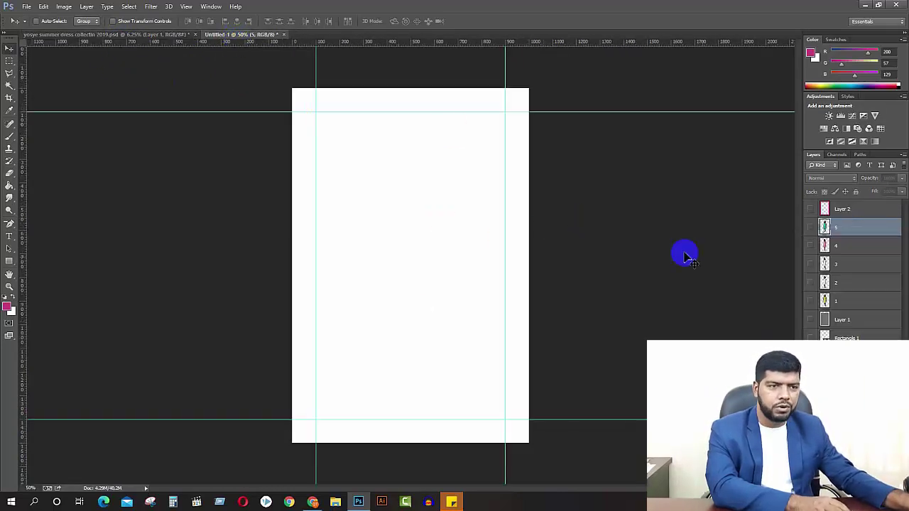
left_click(810, 302)
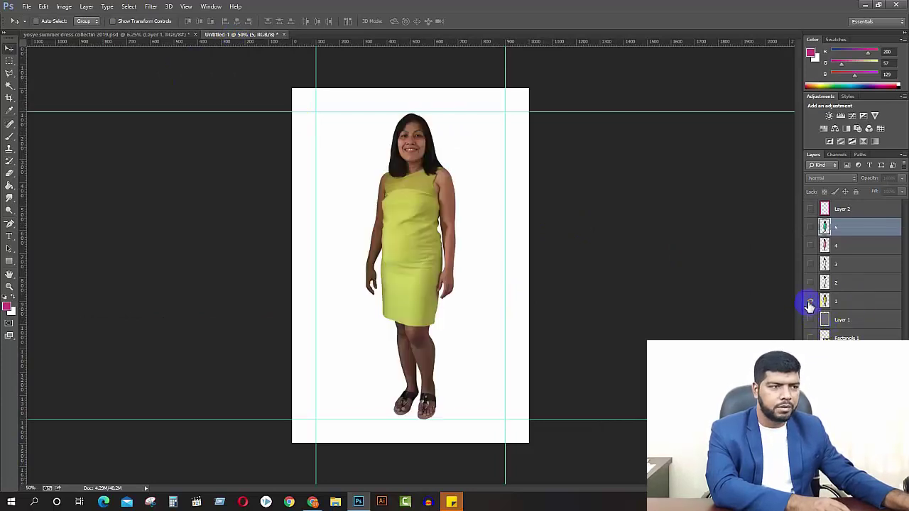
left_click(849, 301)
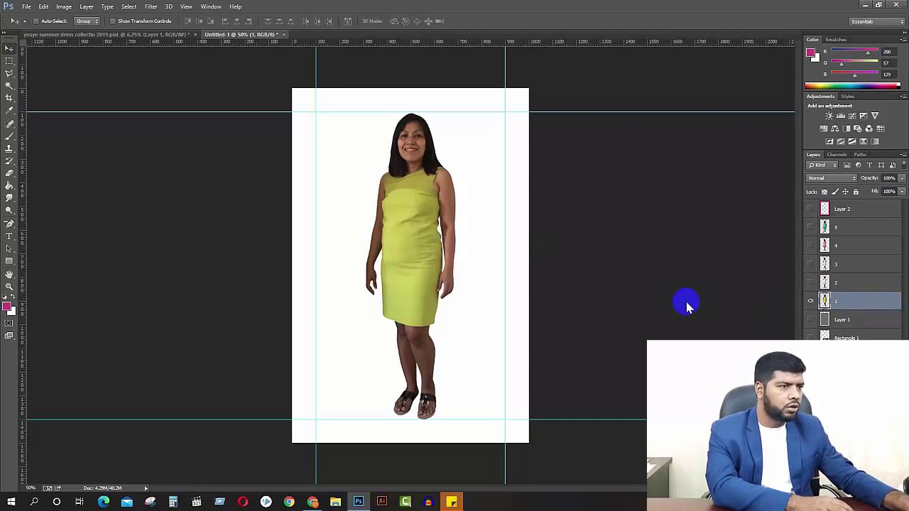
- Save the yellow-dress image as a medium-quality JPEG named 1 in the All Image folder on the Desktop
key("ctrl+s")
left_click(37, 74)
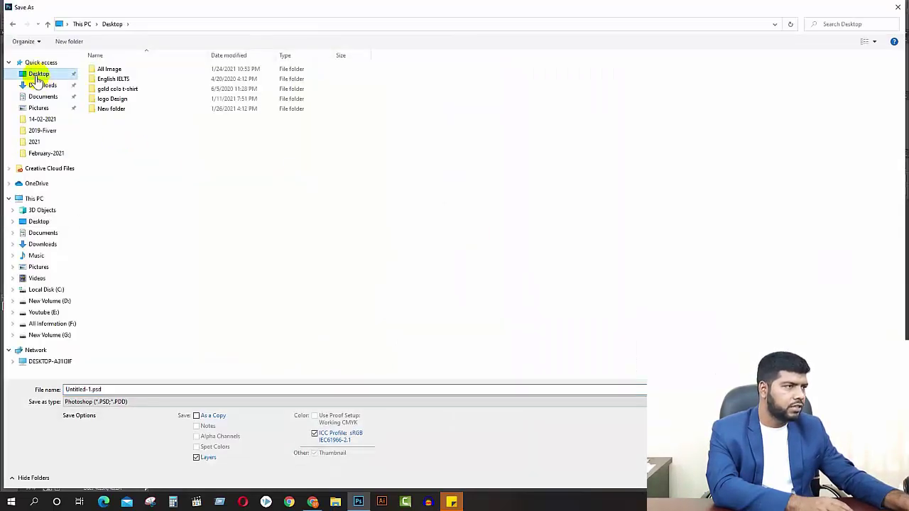
double_click(109, 69)
left_click(116, 402)
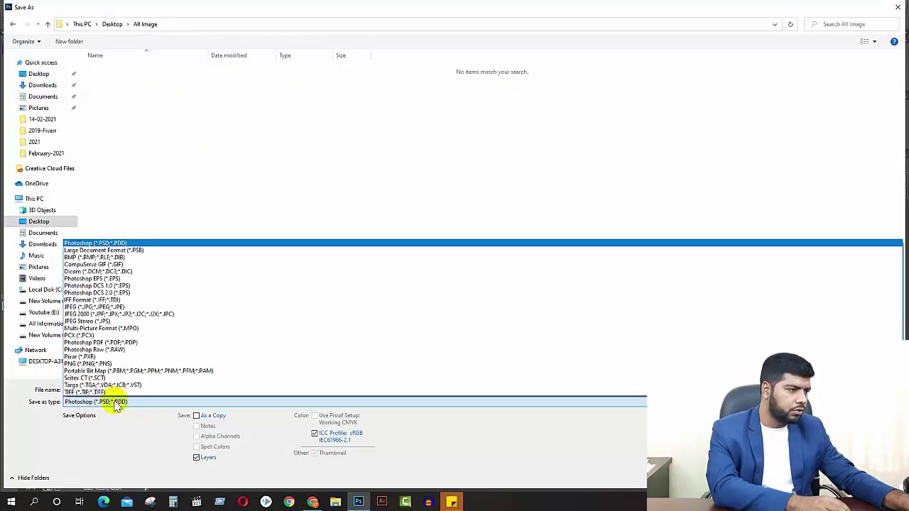
left_click(117, 308)
left_click(112, 390)
double_click(112, 390)
type("1")
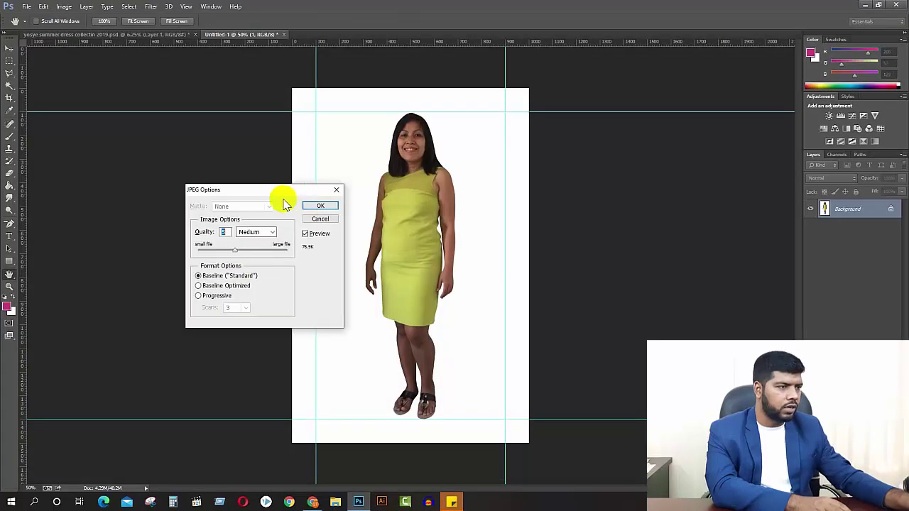
left_click(320, 207)
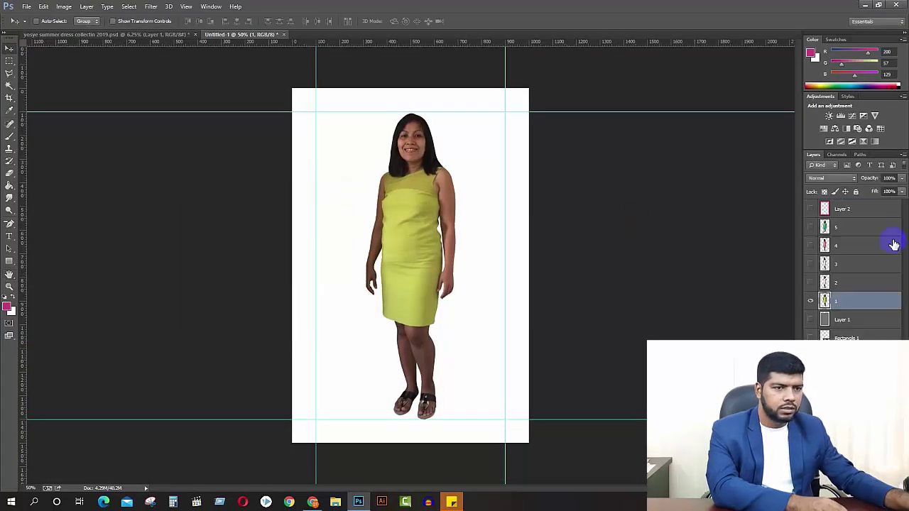
- Hide layer 1, and show and select layer 2
left_click(812, 301)
left_click(810, 282)
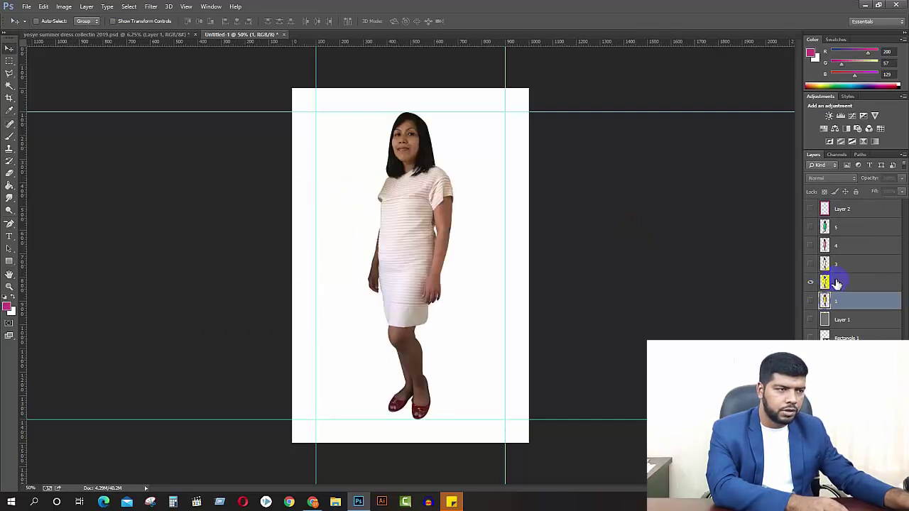
left_click(836, 283)
- Save the layer 2 figure as a medium-quality JPEG named 2 in the All Image folder
key("ctrl+shift+s")
left_click(118, 402)
left_click(125, 307)
double_click(106, 389)
type("2")
key("Return")
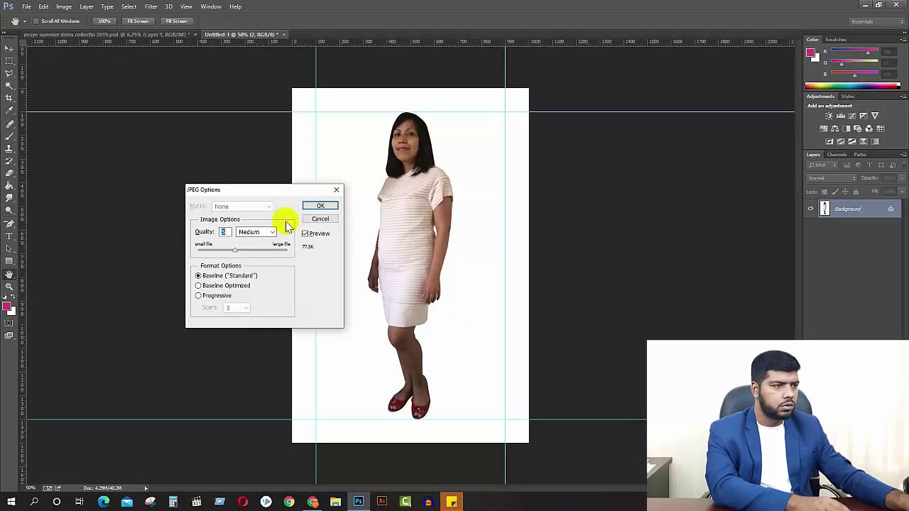
left_click(317, 203)
- Hide layer 2, and show and select layer 3
left_click(810, 282)
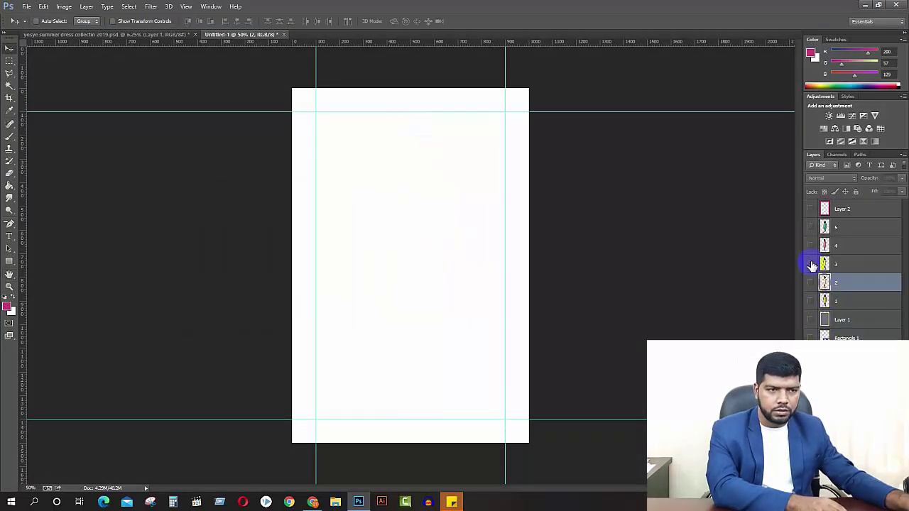
left_click(811, 264)
left_click(840, 265)
- Save the layer 3 figure as a medium-quality JPEG named 3 in the All Image folder
key("ctrl+shift+s")
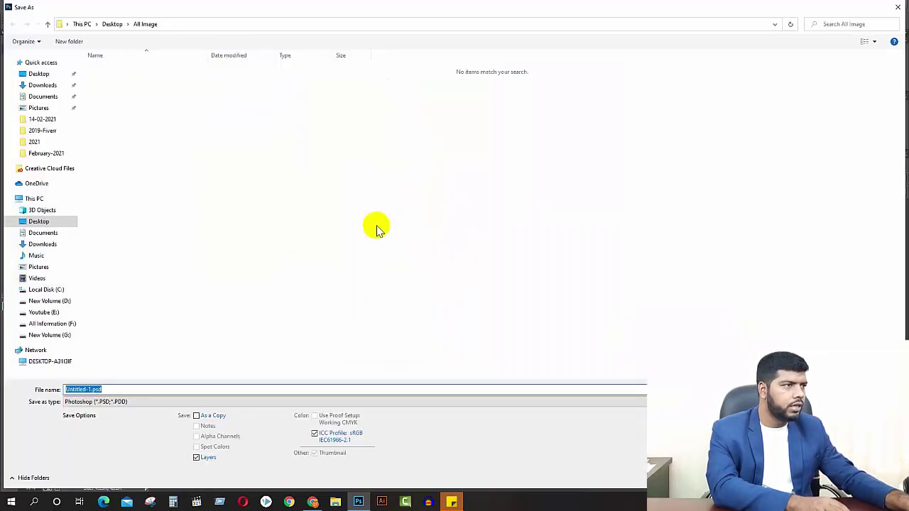
left_click(102, 403)
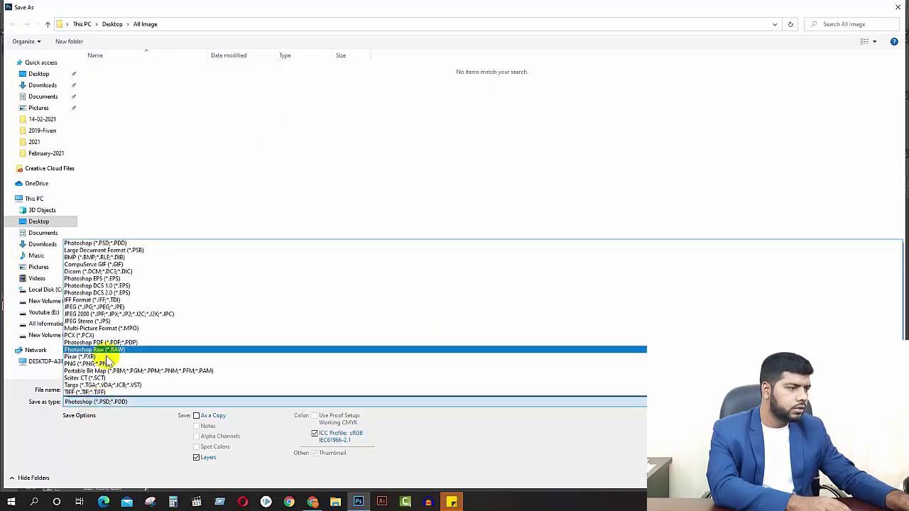
left_click(118, 309)
type("3")
key("Return")
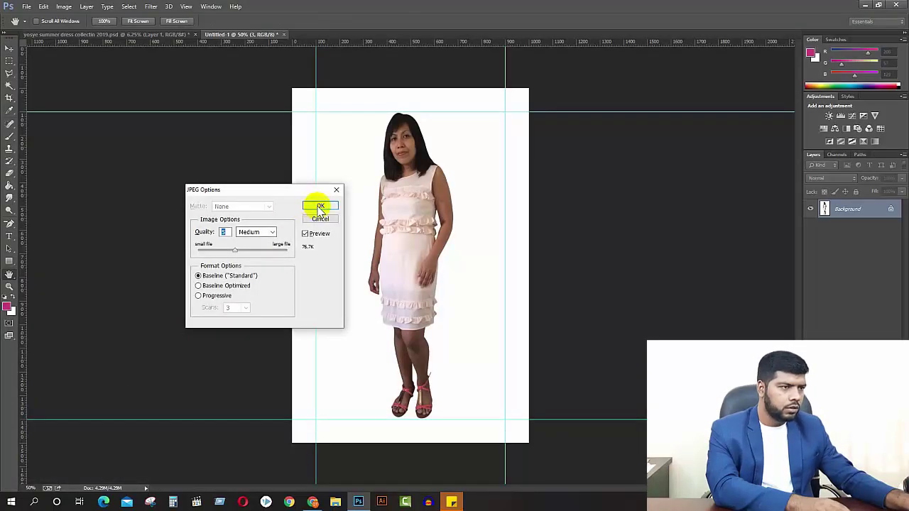
left_click(321, 206)
- Hide layer 3, and show and select layer 4
left_click(810, 265)
left_click(810, 246)
left_click(859, 246)
- Save the floral-dress figure as a medium-quality JPEG named 4 in the All Image folder
key("shift+ctrl+s")
left_click(121, 402)
left_click(113, 307)
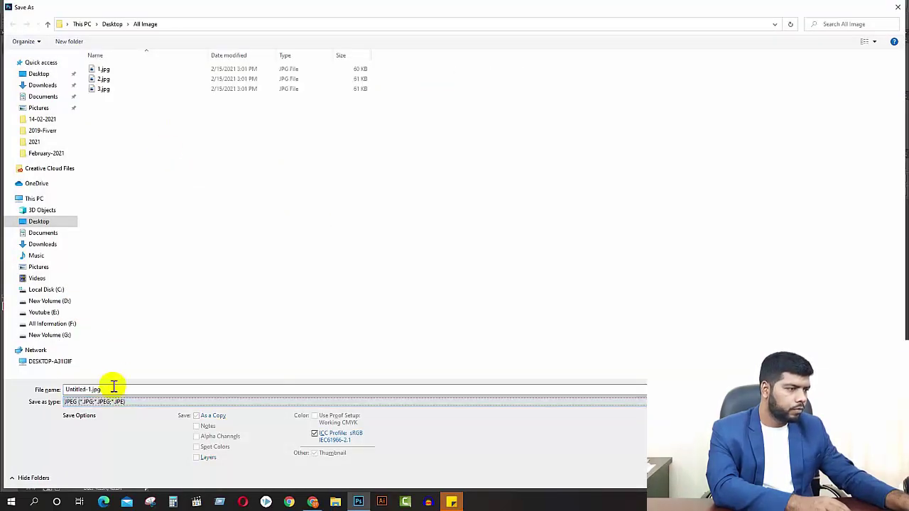
type("4")
key("Return")
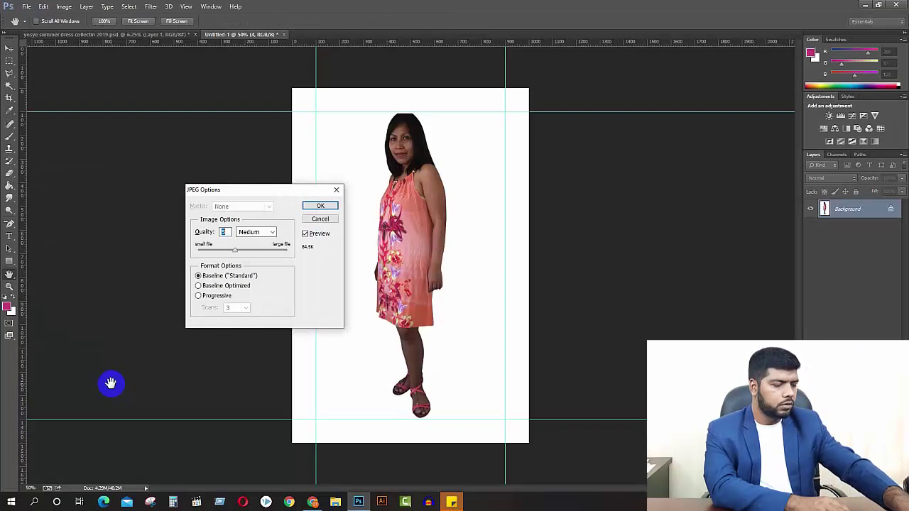
key("Return")
- Hide layer 4, and show and select layer 5
left_click(812, 246)
left_click(810, 227)
left_click(839, 228)
- Save the green-dress figure as a medium-quality JPEG named 5 in the All Image folder
key("ctrl+shift+s")
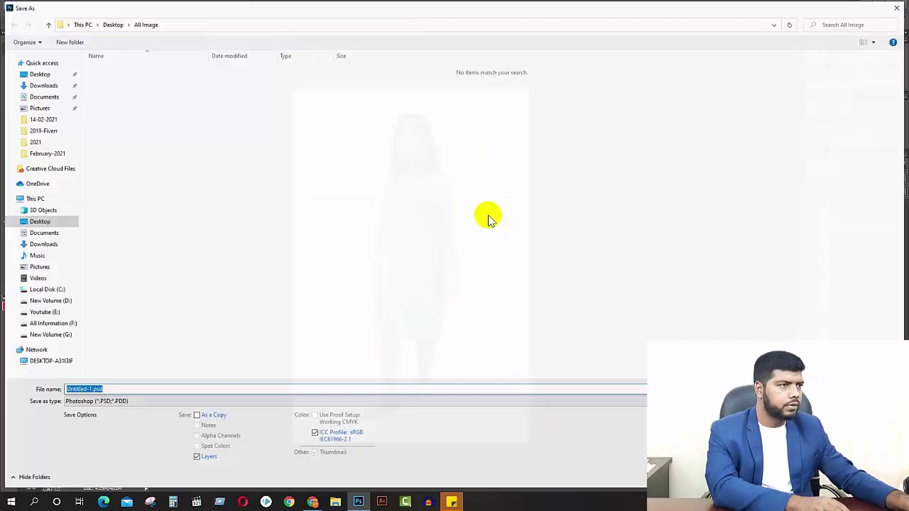
left_click(116, 402)
left_click(121, 307)
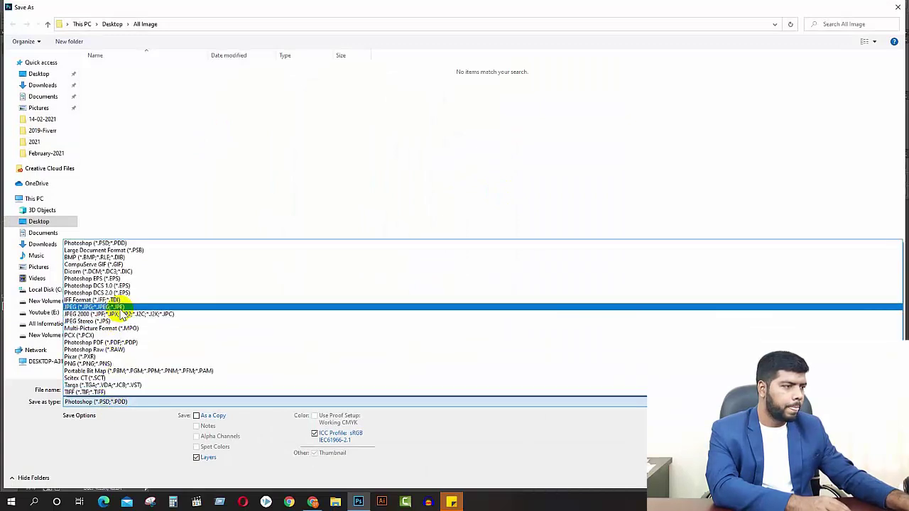
double_click(116, 387)
type("5")
key("Return")
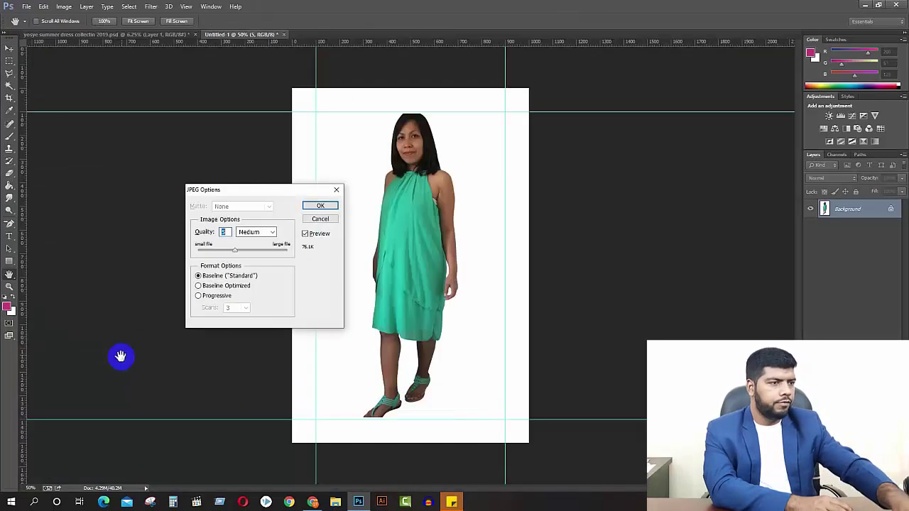
key("Return")
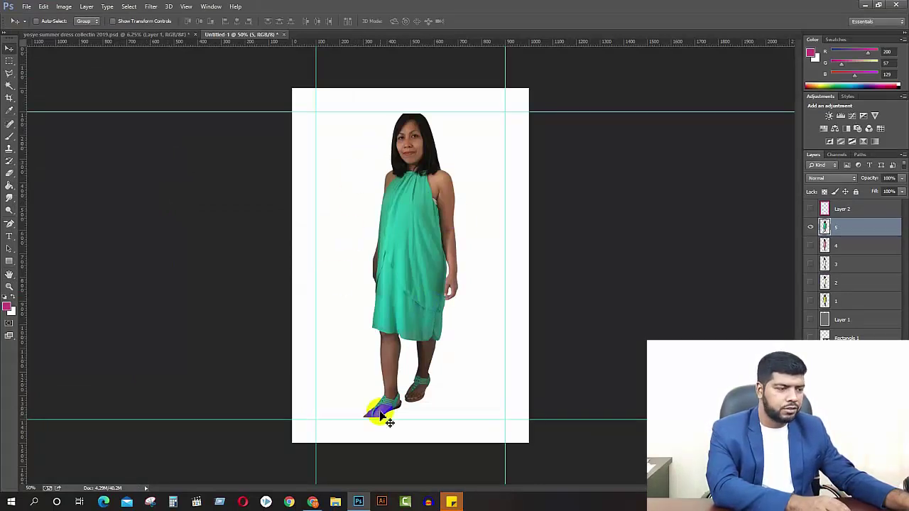
- Switch to File Explorer and open 1.jpg from the All Image folder on the Desktop
left_click(335, 502)
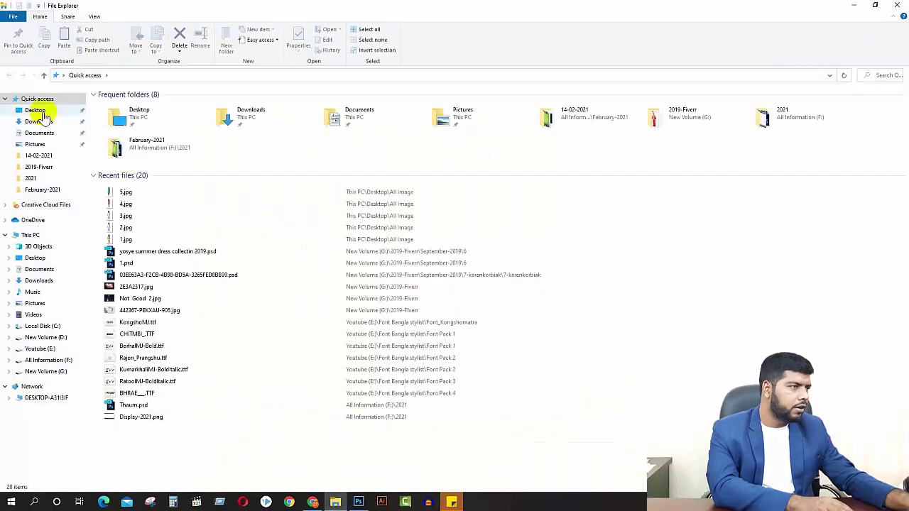
left_click(37, 112)
double_click(116, 101)
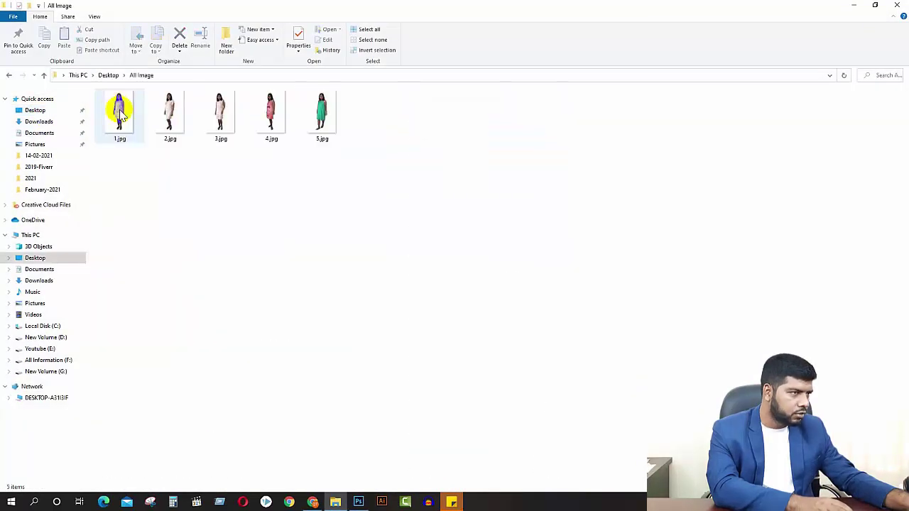
left_click(119, 117)
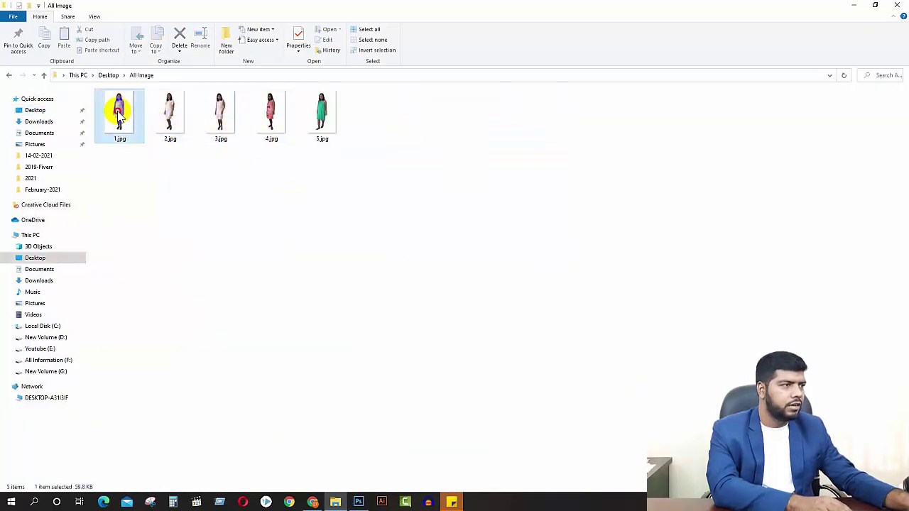
double_click(120, 117)
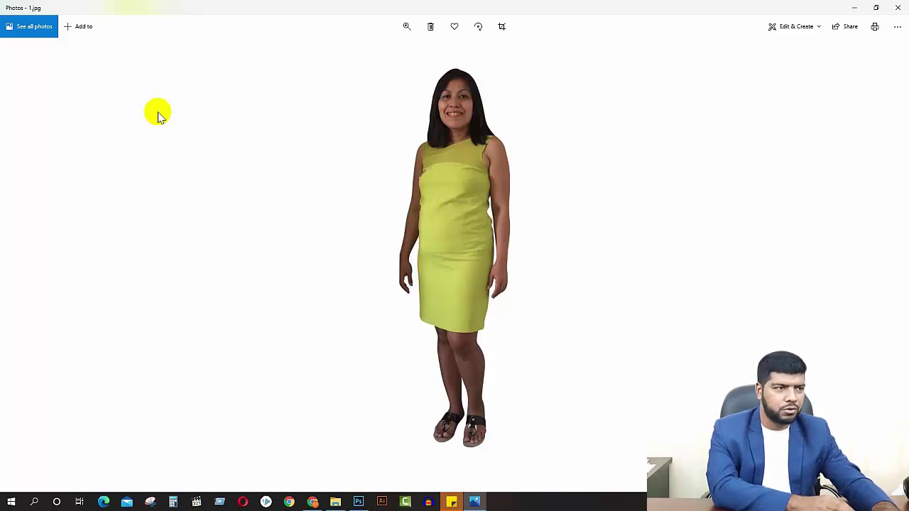
- Page back and forth through 1.jpg to 5.jpg to compare the figures' size and alignment, and close the viewer
key("Right")
key("Right")
key("Right")
key("Right")
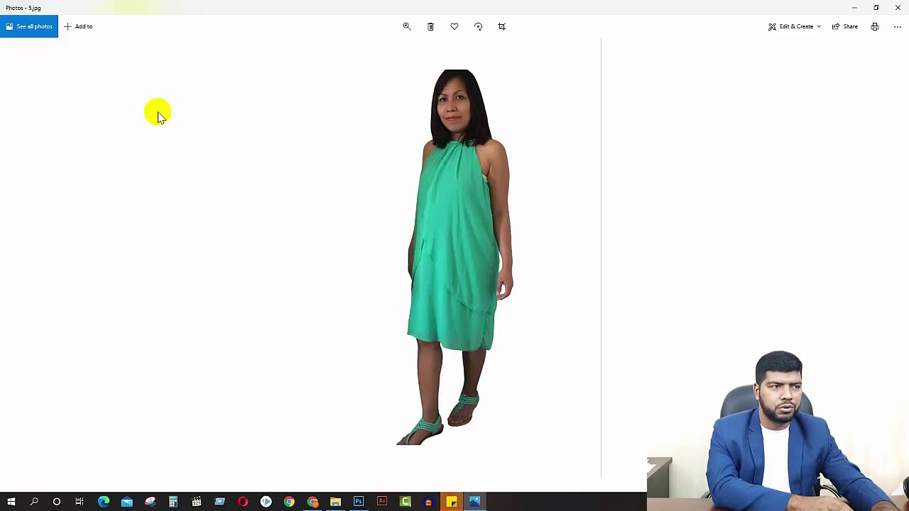
key("Left")
key("Left")
key("Left")
key("Left")
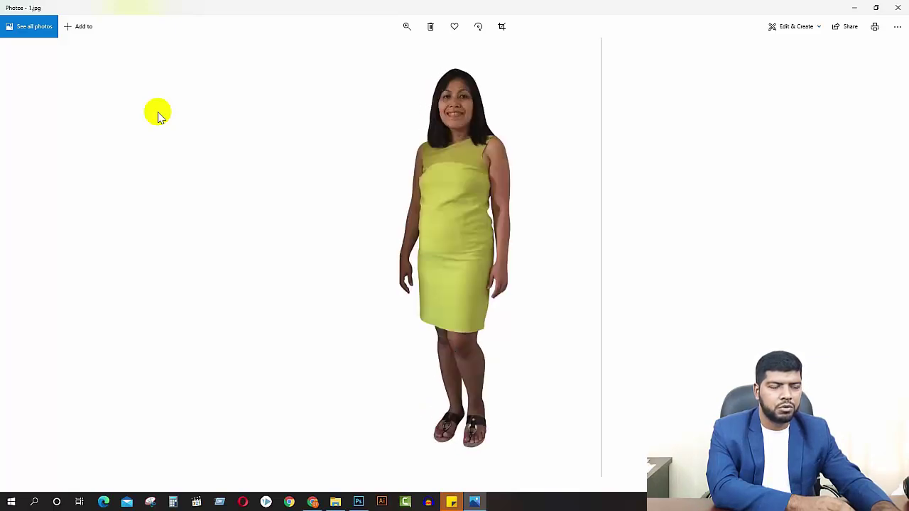
key("Right")
key("Right")
key("Right")
key("Right")
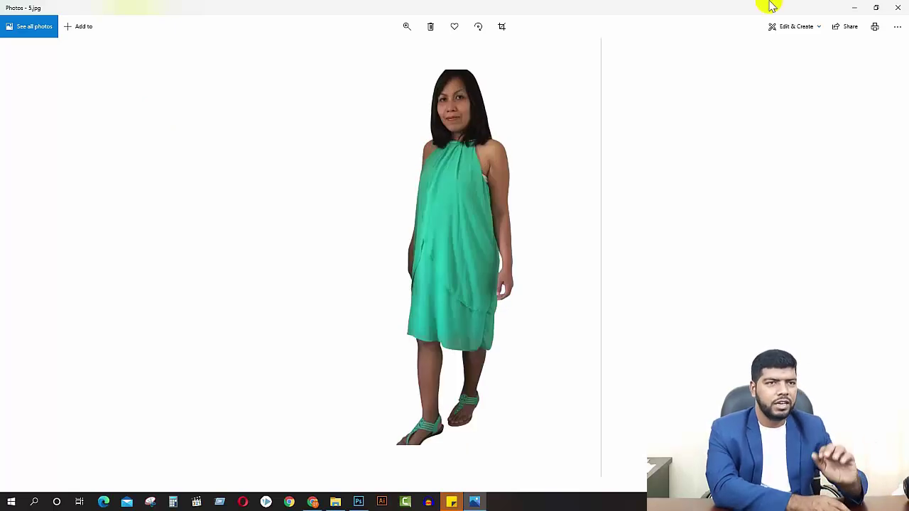
left_click(897, 7)
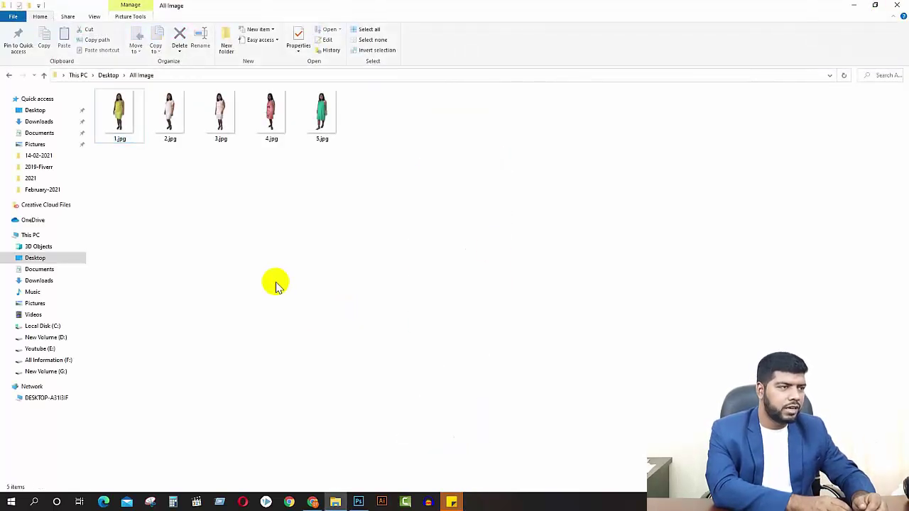